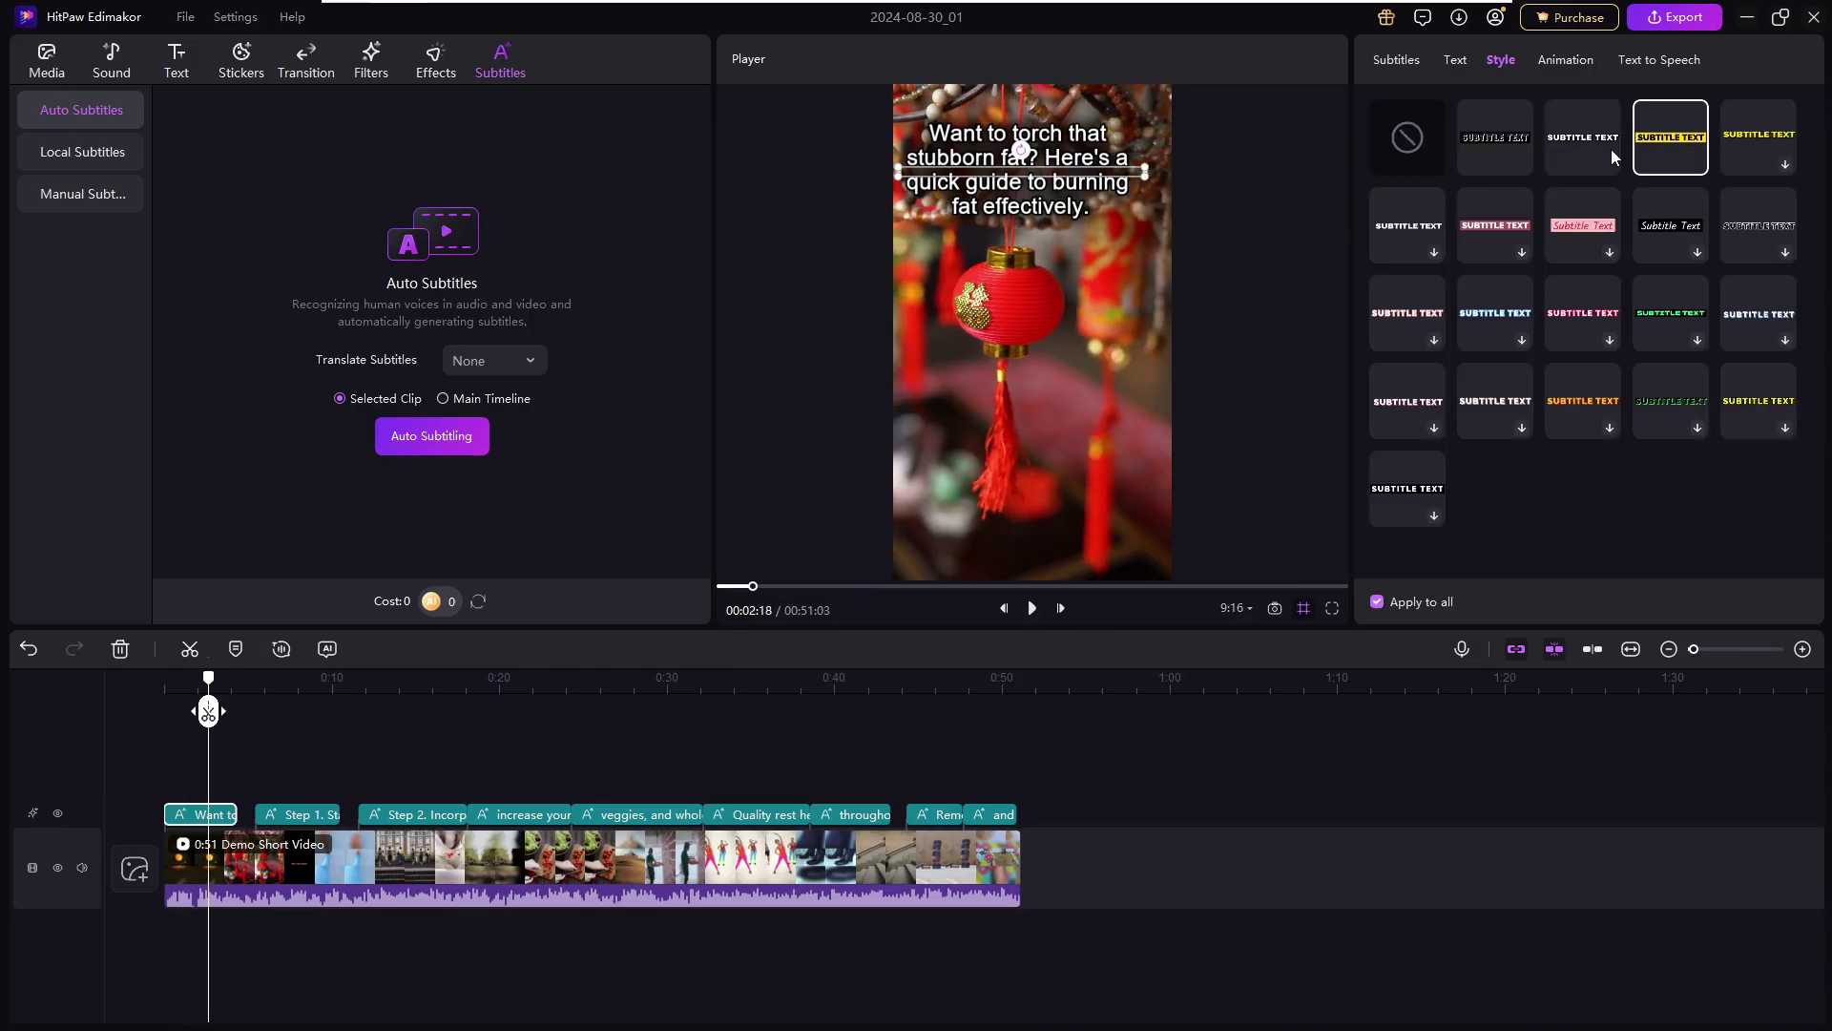
- Apply the plain white subtitle style, enlarge the text and centre it near the top
left_click(1612, 156)
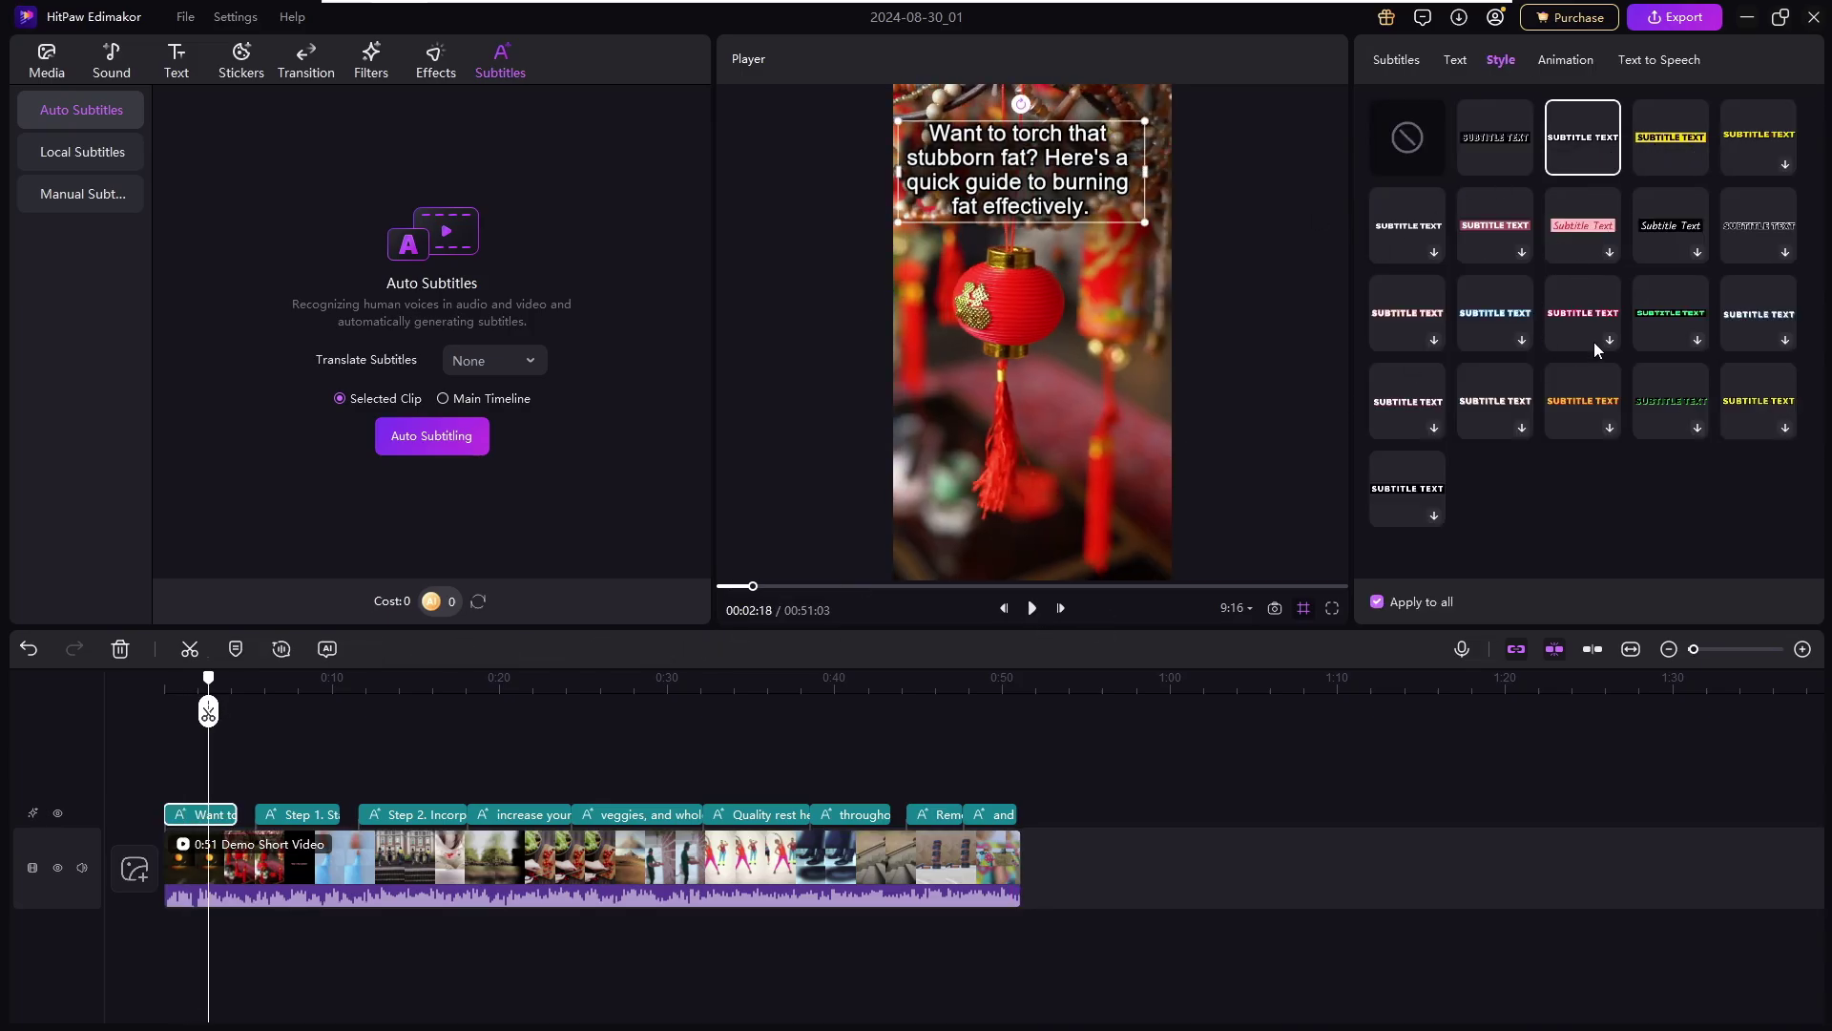
left_click_drag(1150, 169, 1176, 191)
left_click_drag(1021, 220, 1019, 361)
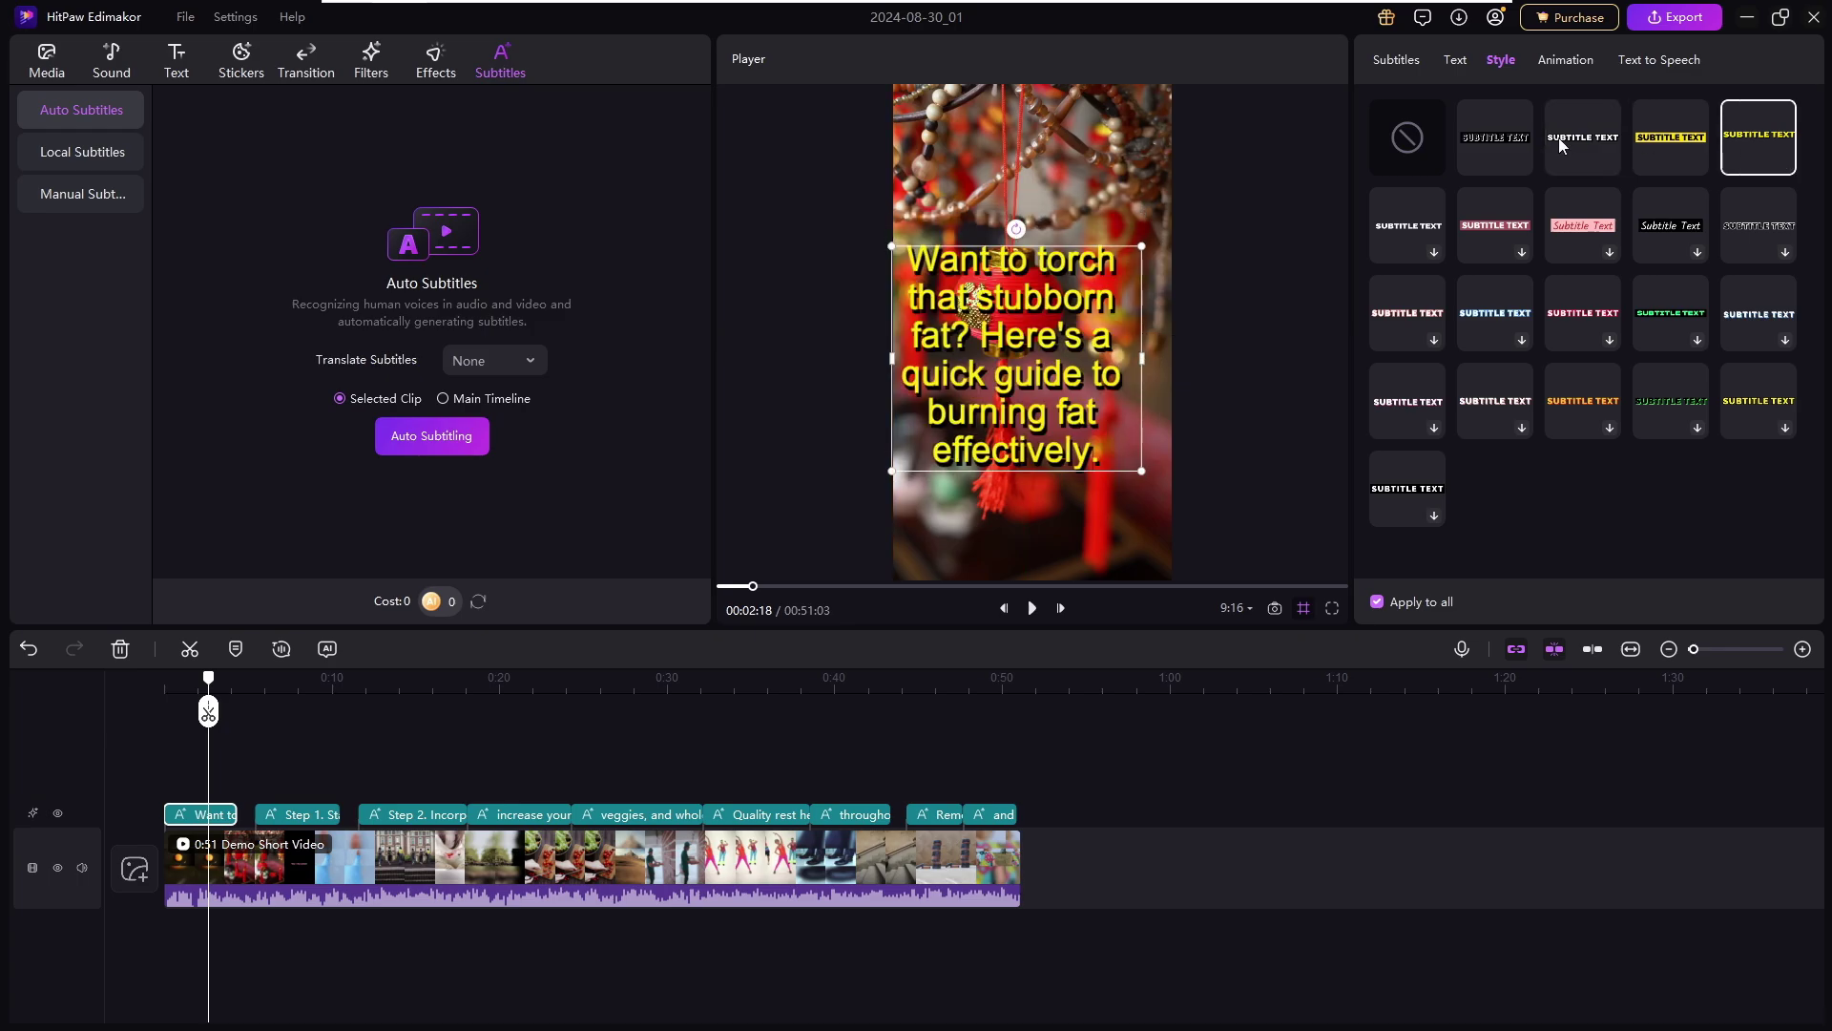
left_click_drag(1141, 240, 1183, 225)
left_click_drag(1073, 365, 1063, 199)
- Play the video from the start to preview the restyled subtitles
left_click(1003, 608)
left_click(1032, 608)
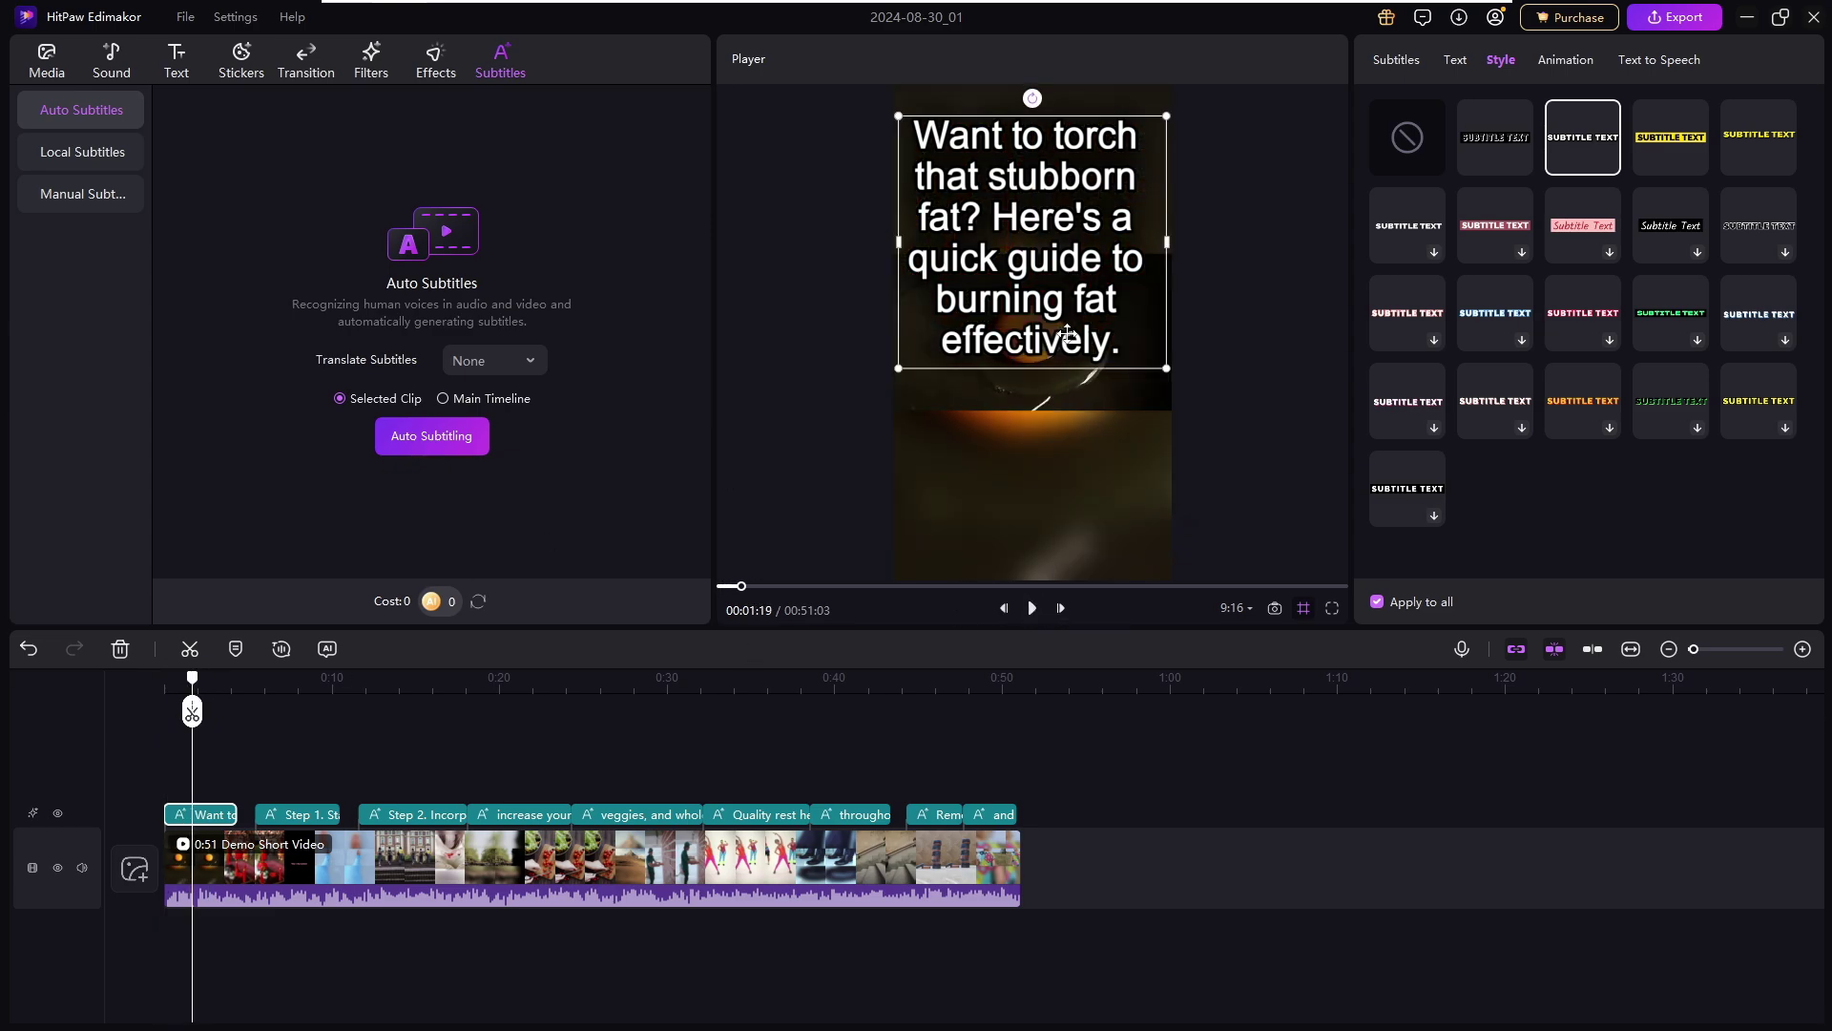
left_click(1050, 379)
left_click(1050, 379)
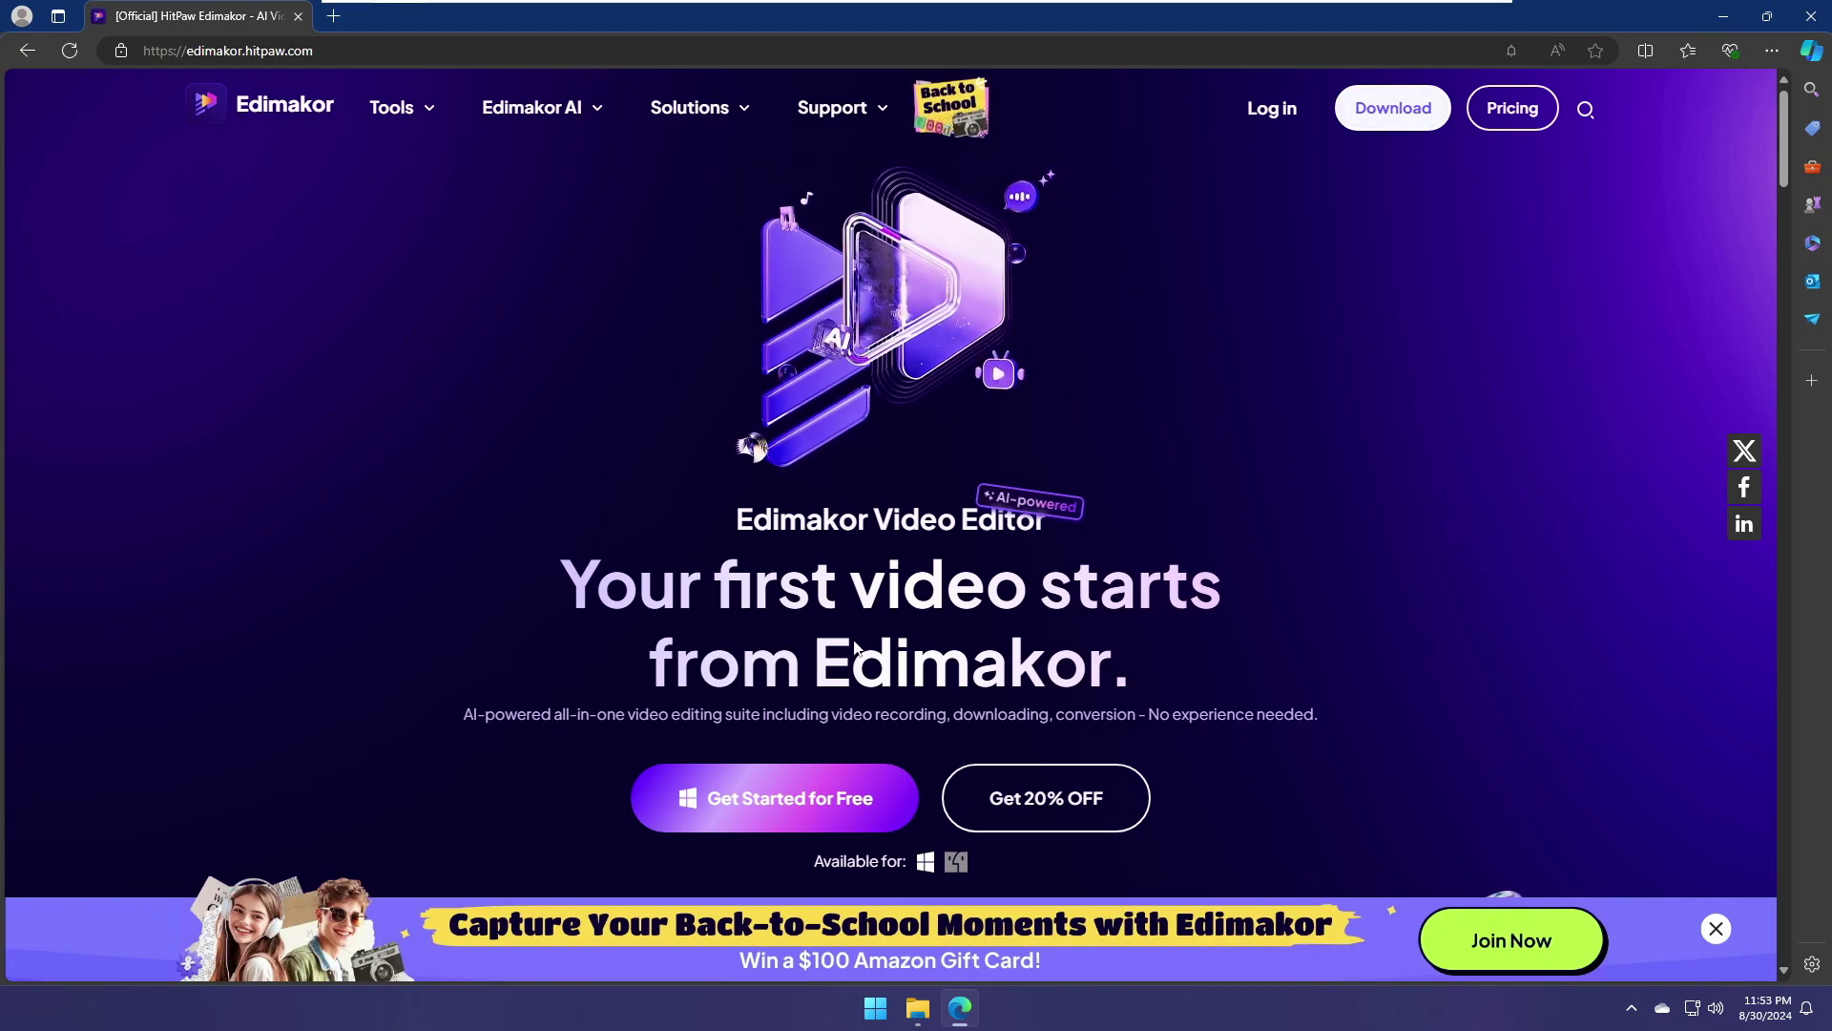
- Scroll down the edimakor.hitpaw.com homepage to look it over
scroll(752, 703, "down", 1)
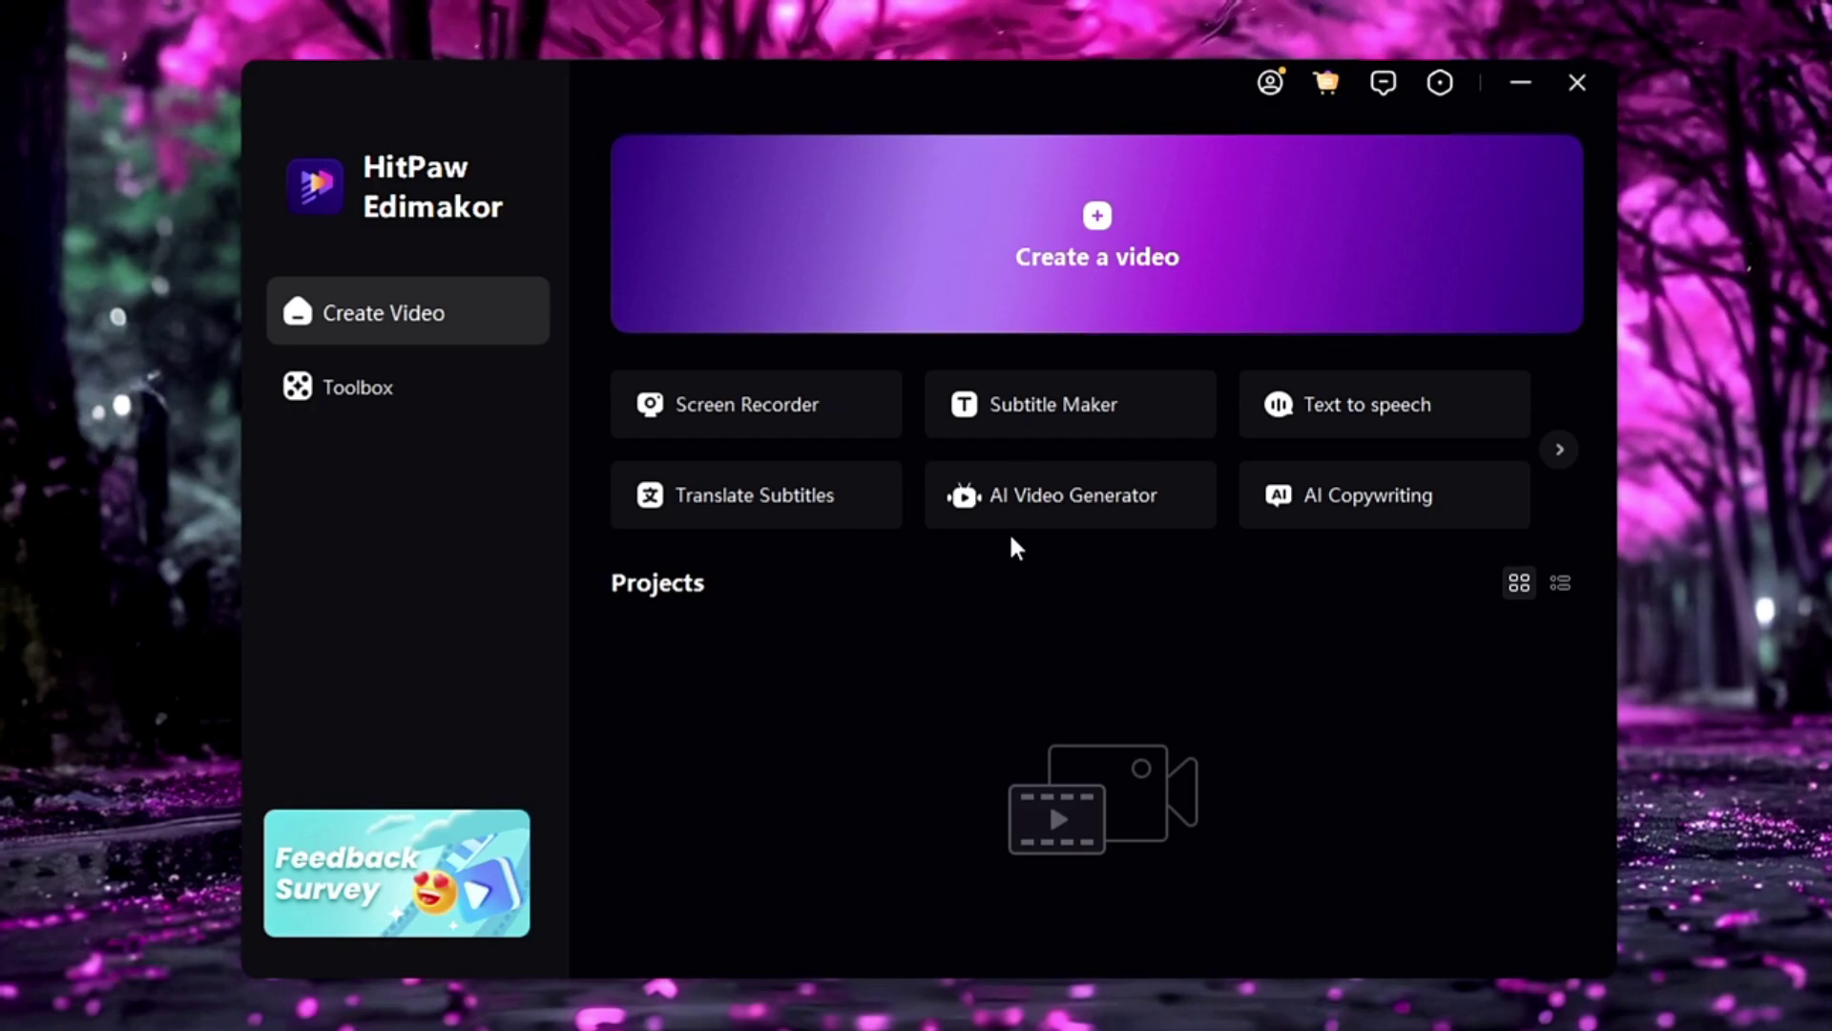
- Create a new video project and import Demo Short Video.mp4 from Downloads
left_click(1029, 403)
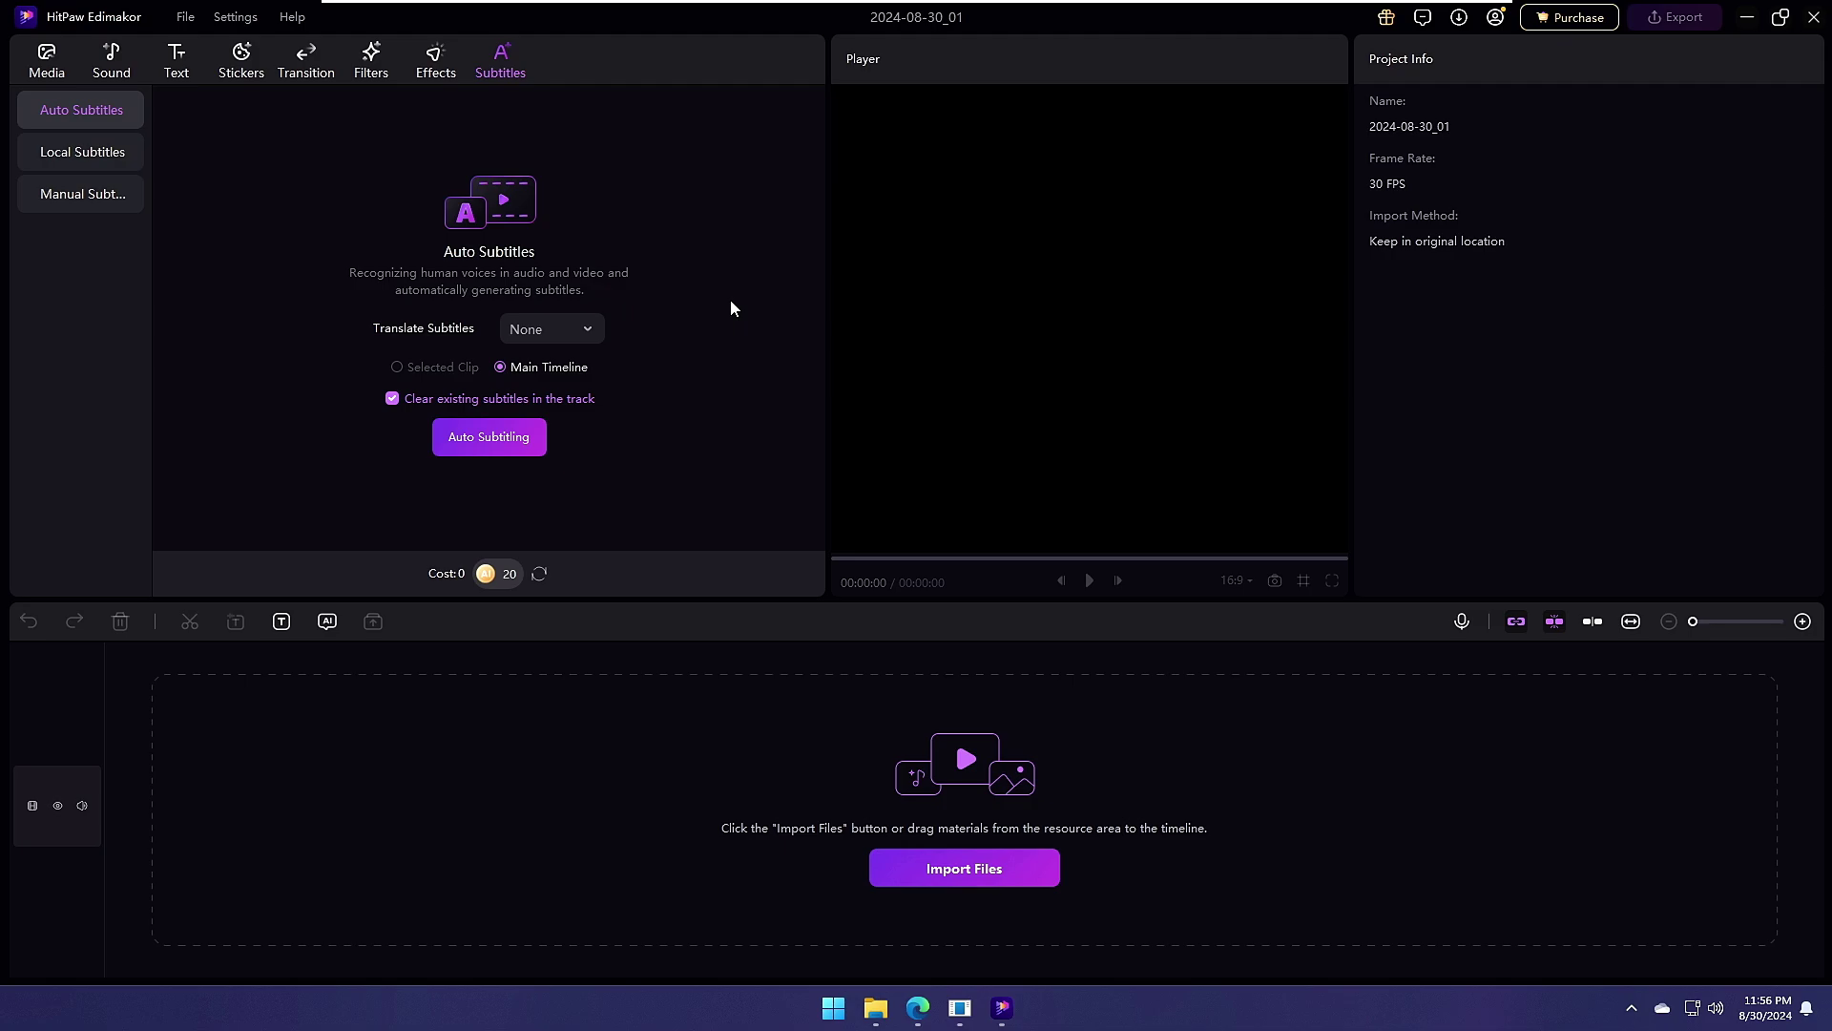
left_click(957, 872)
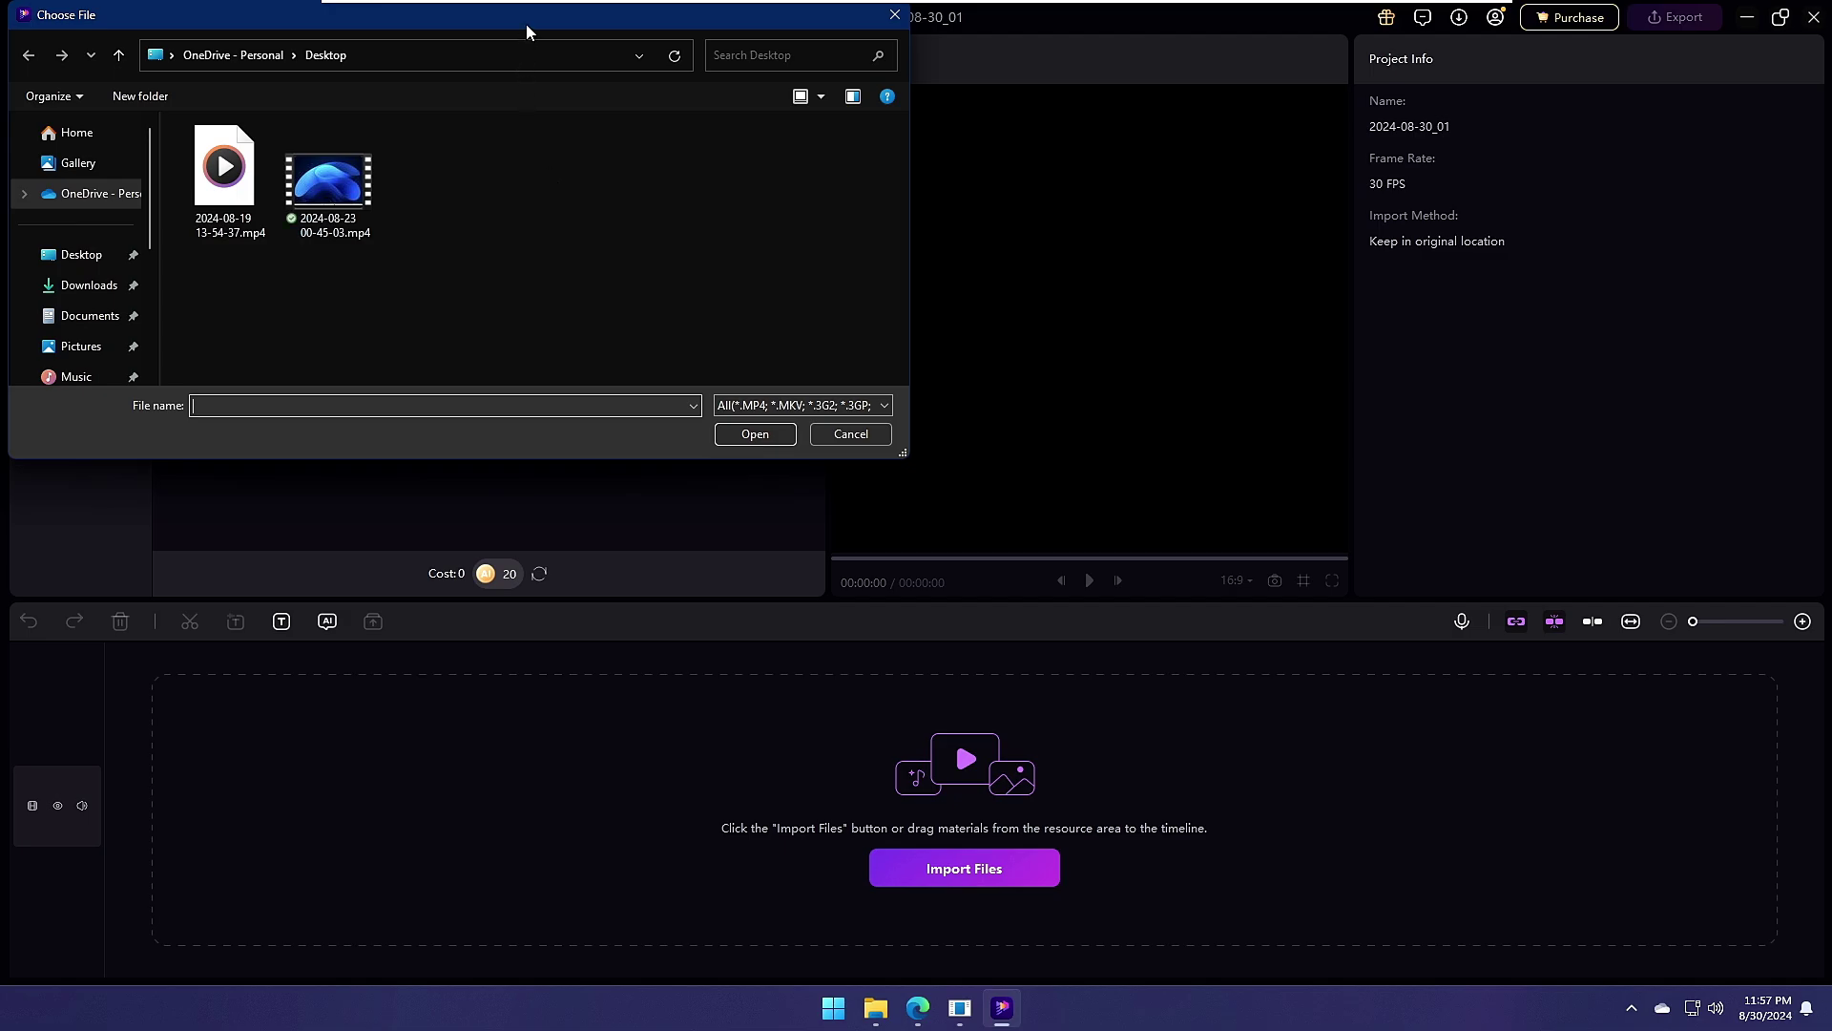
left_click_drag(525, 25, 1205, 211)
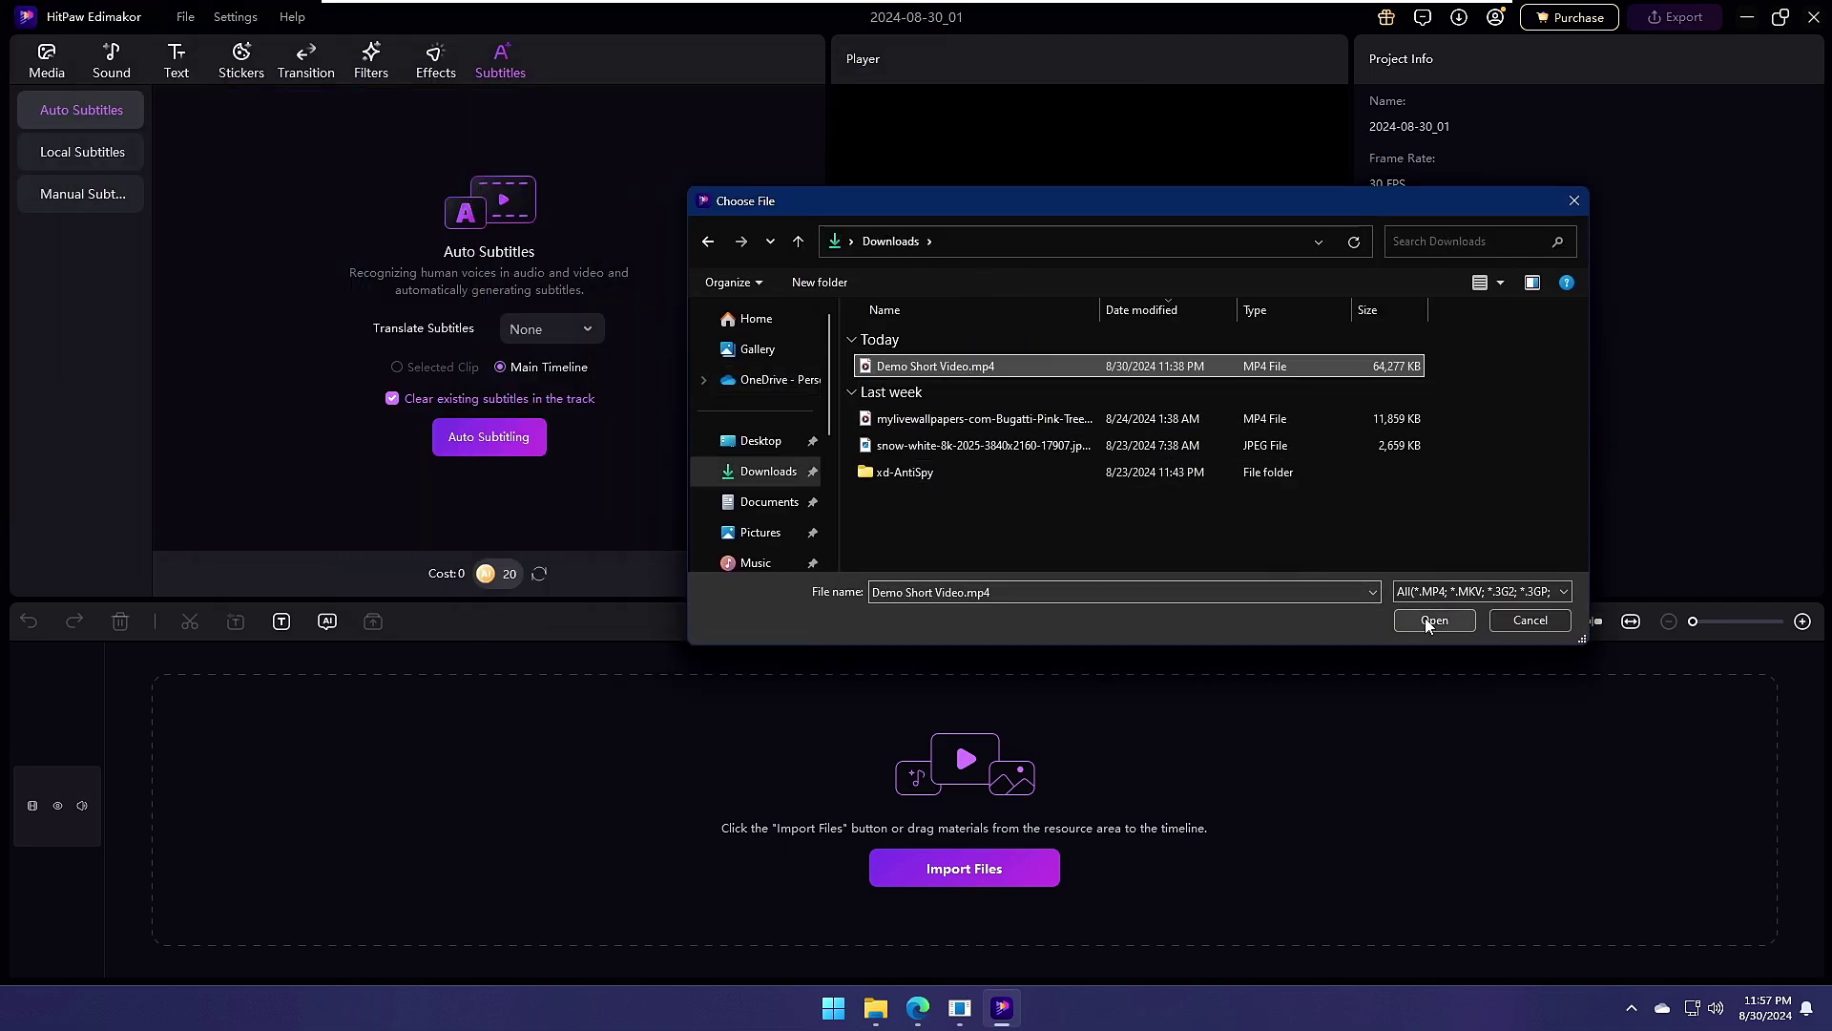
left_click(1426, 619)
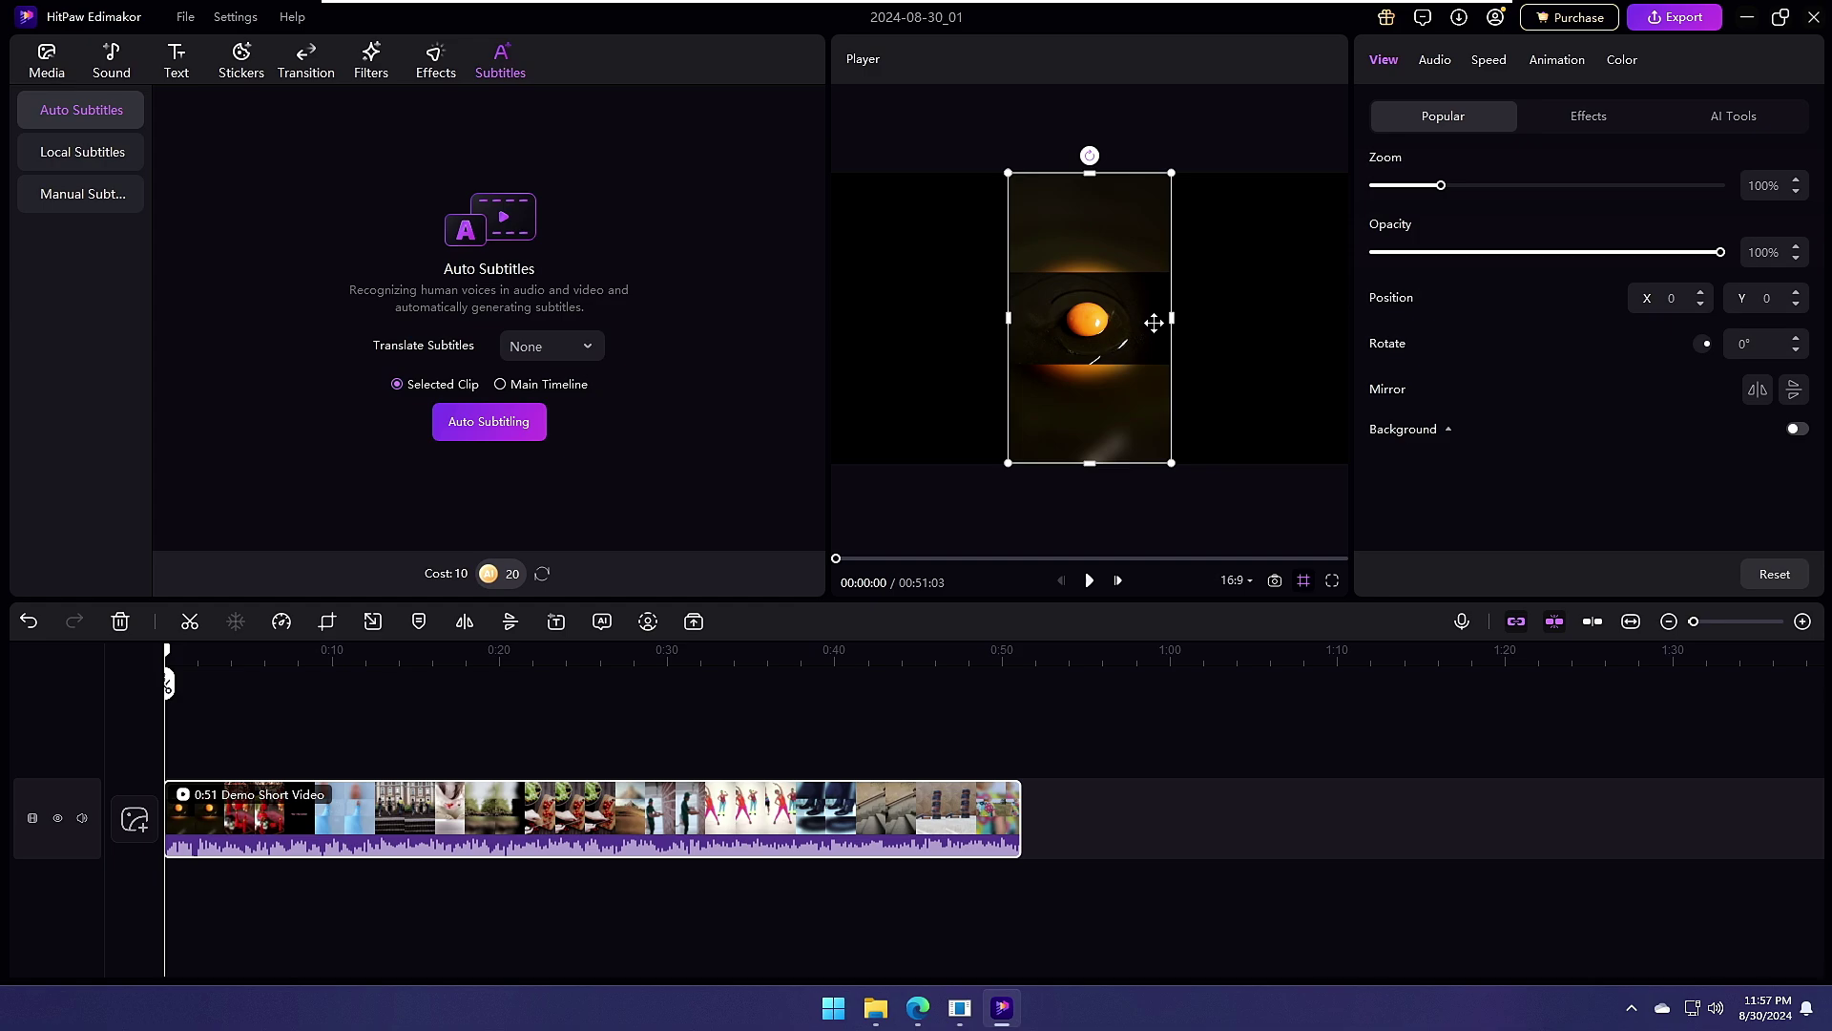
- Switch the frame to Tiktok & Shorts (9:16) and play the video
left_click(1251, 580)
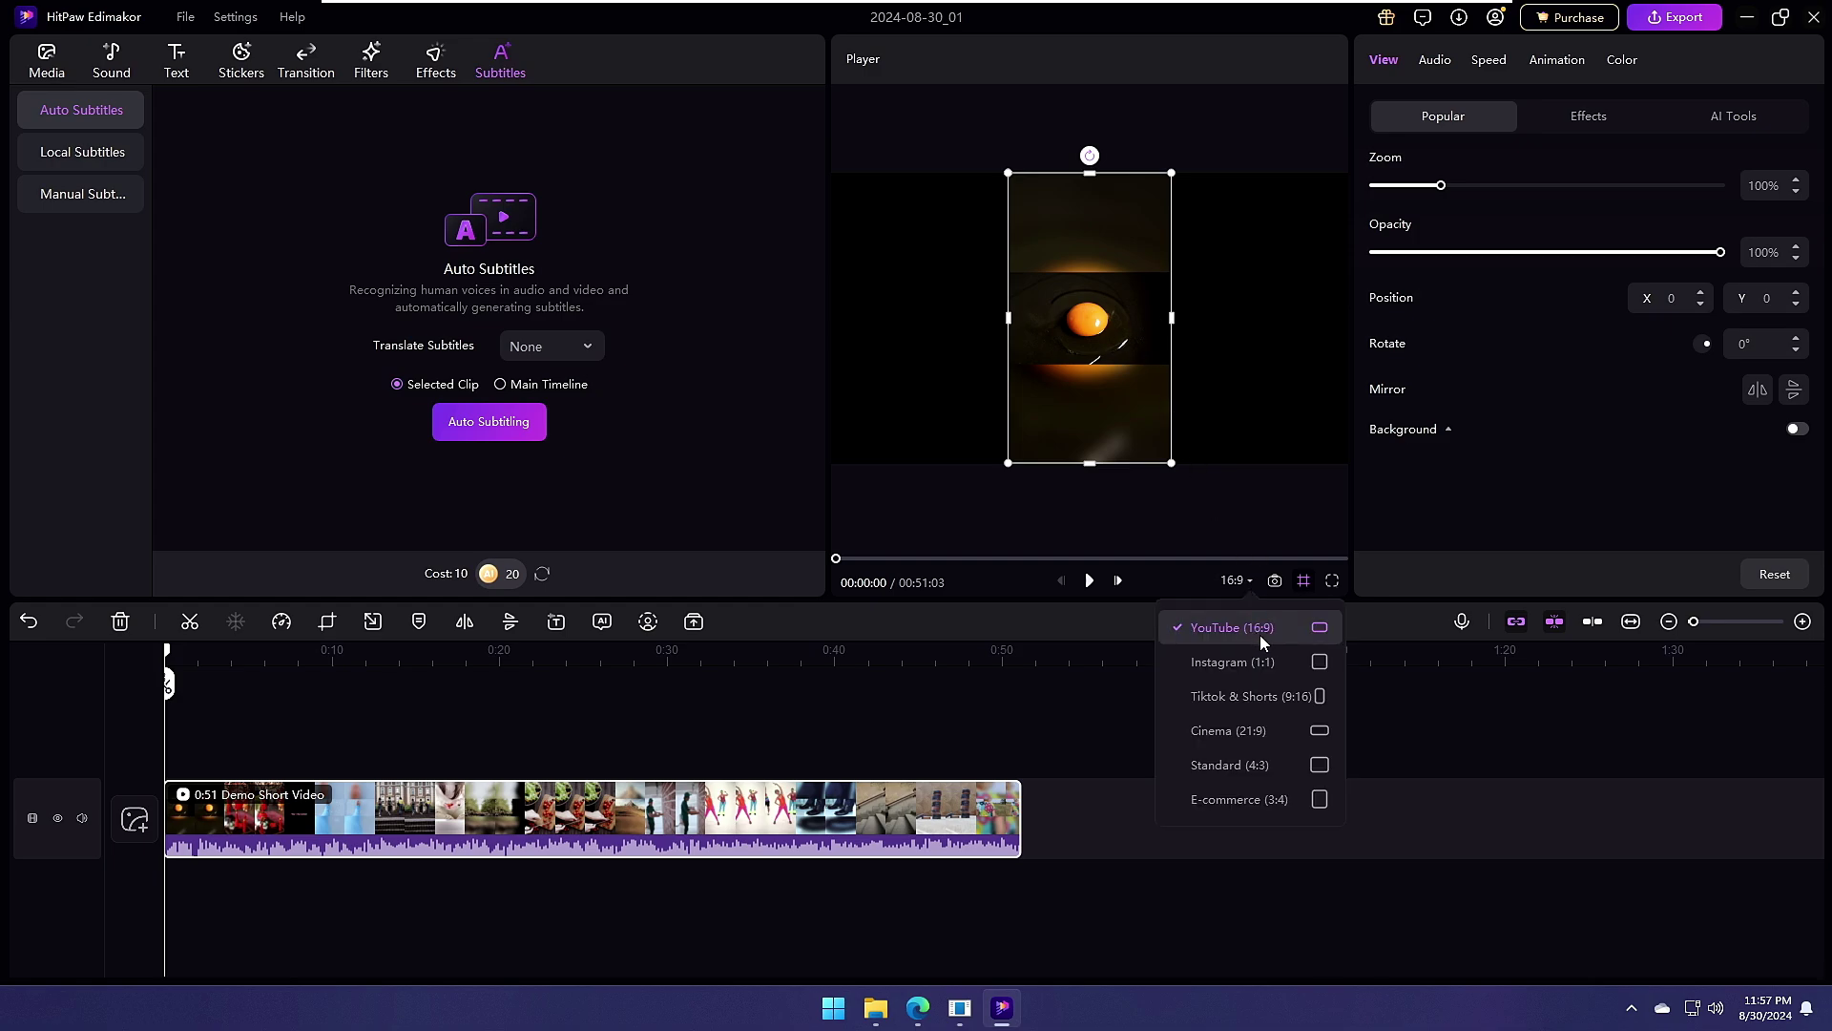
left_click(1322, 695)
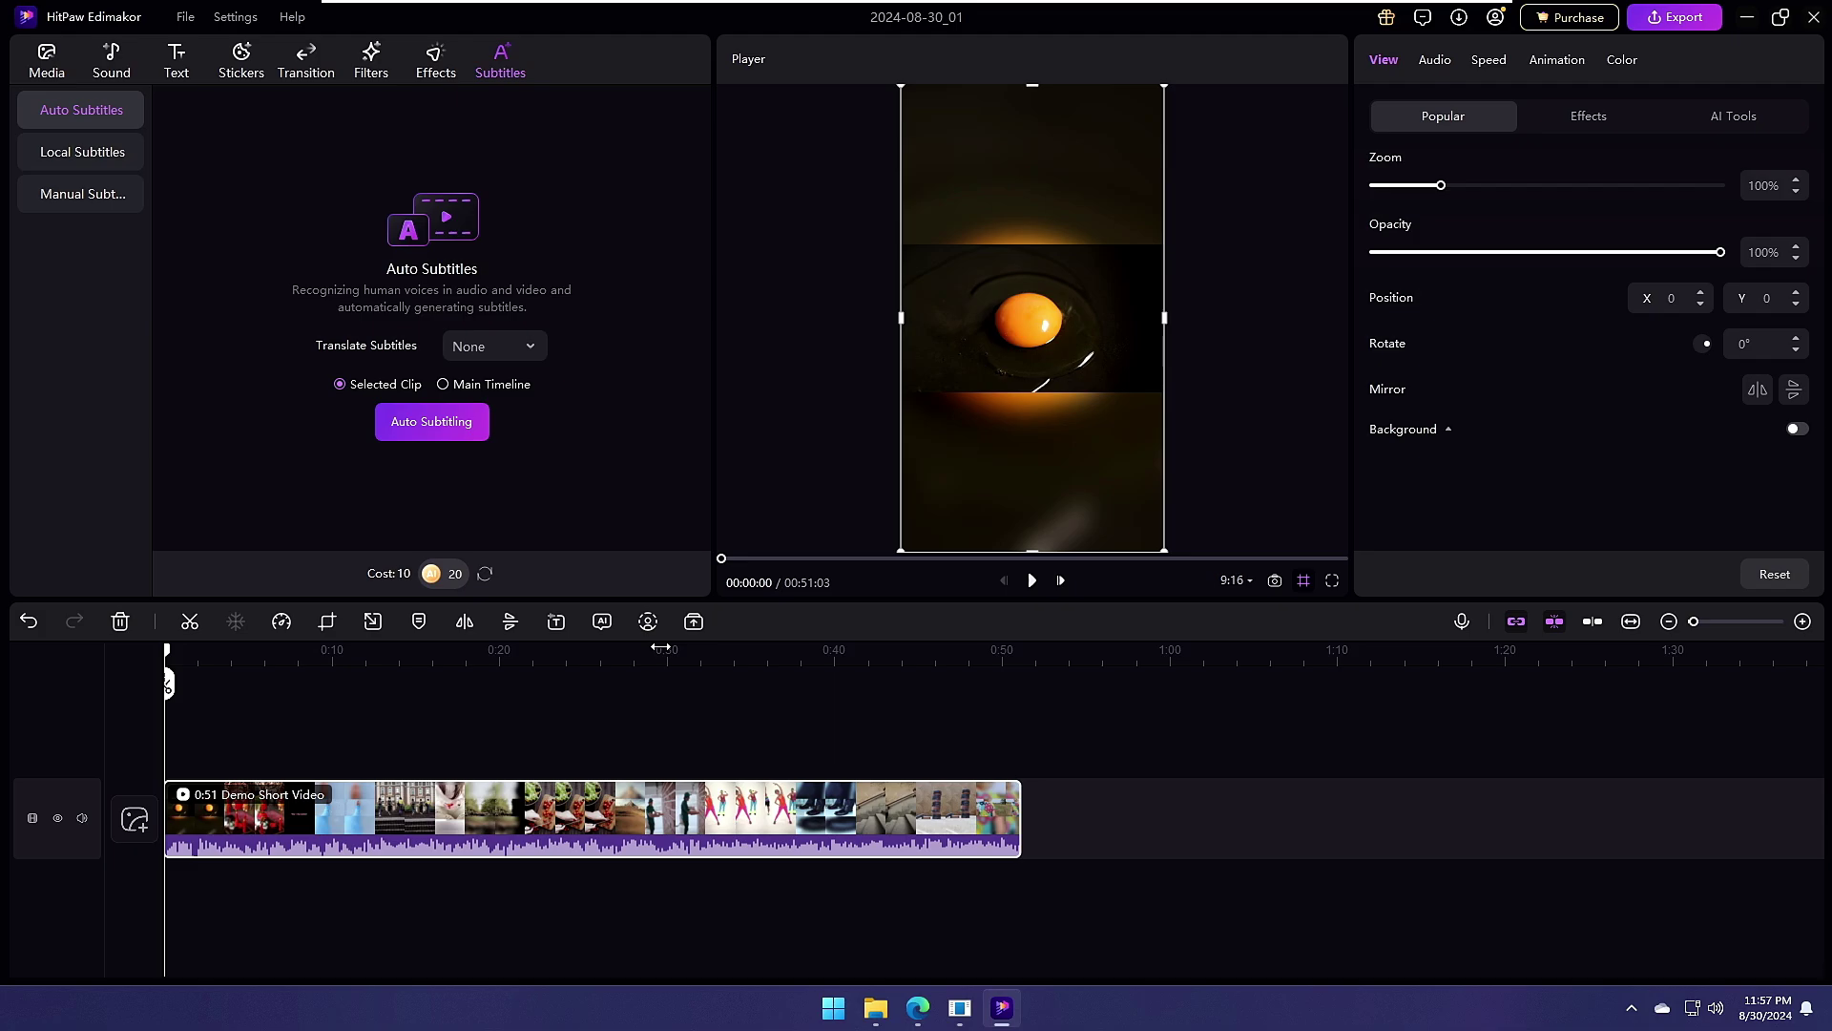
left_click(1031, 580)
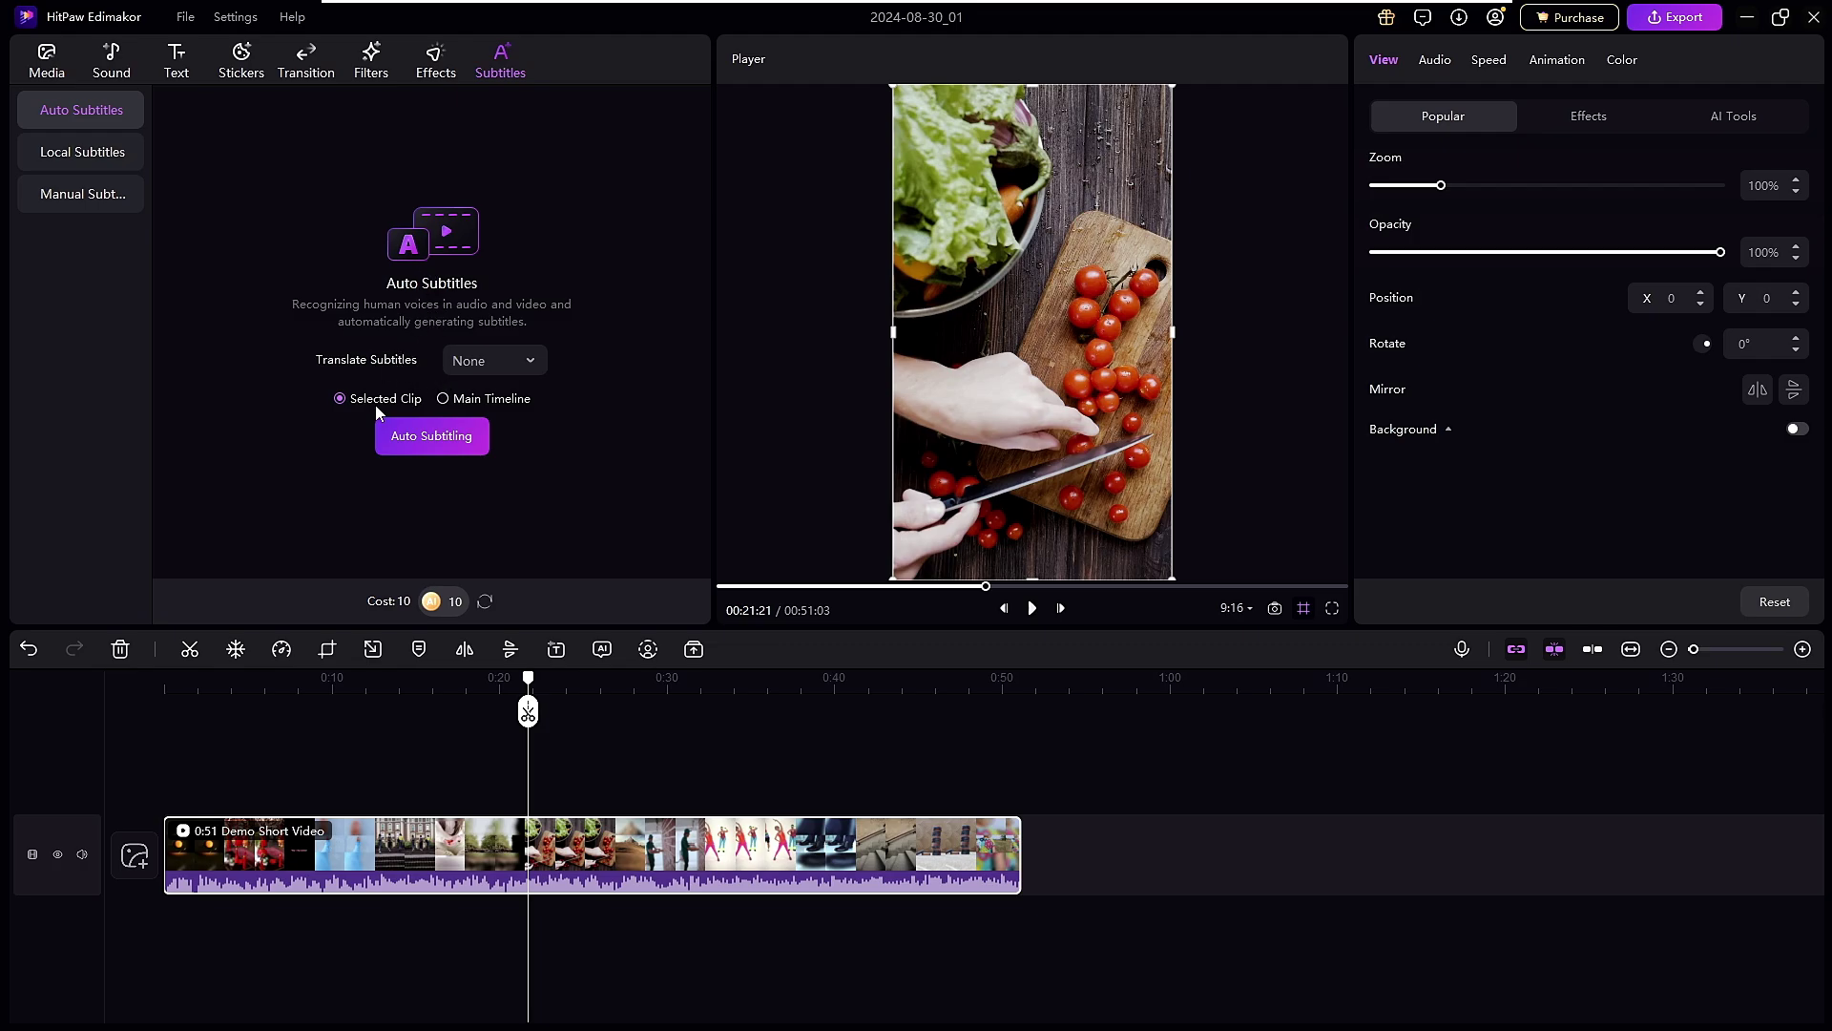
- Run Auto Subtitling on the speech, then scrub from about 0:08 to check captions
left_click(421, 438)
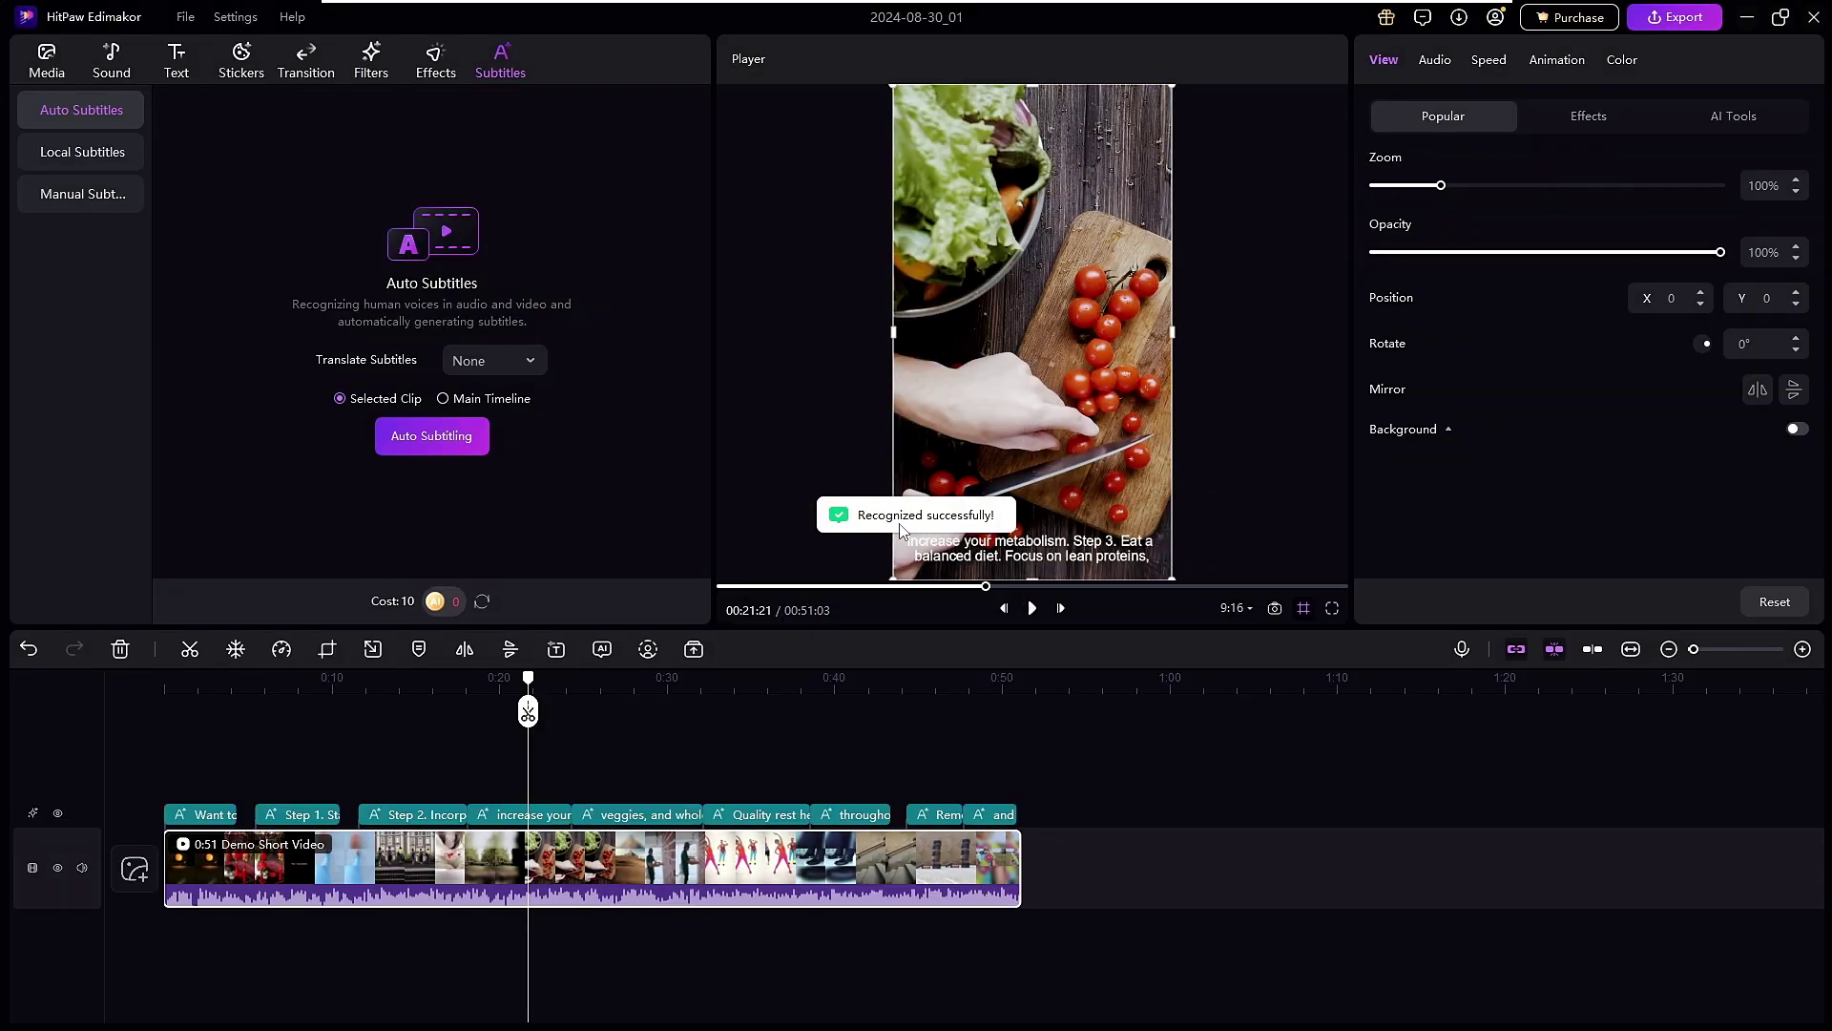
left_click(318, 681)
left_click_drag(299, 693, 409, 733)
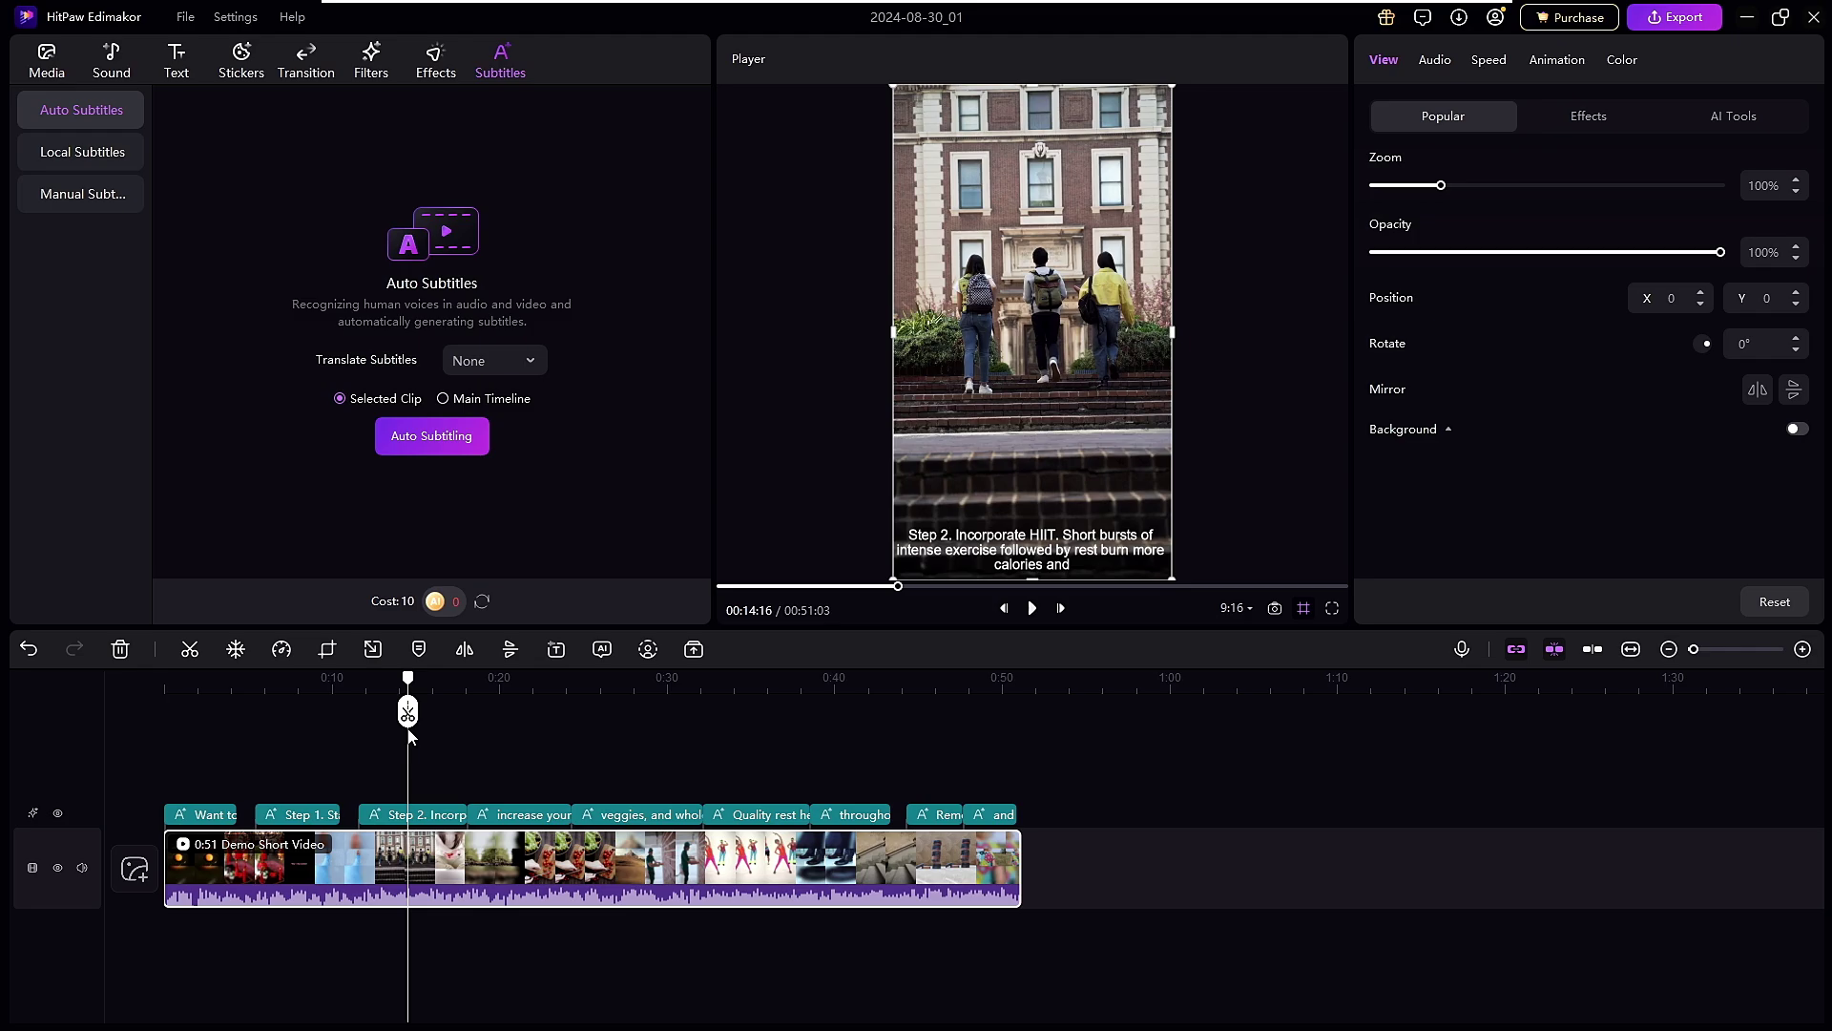
- Select the first subtitle clip and resize its box so the text wraps over four lines
left_click(195, 792)
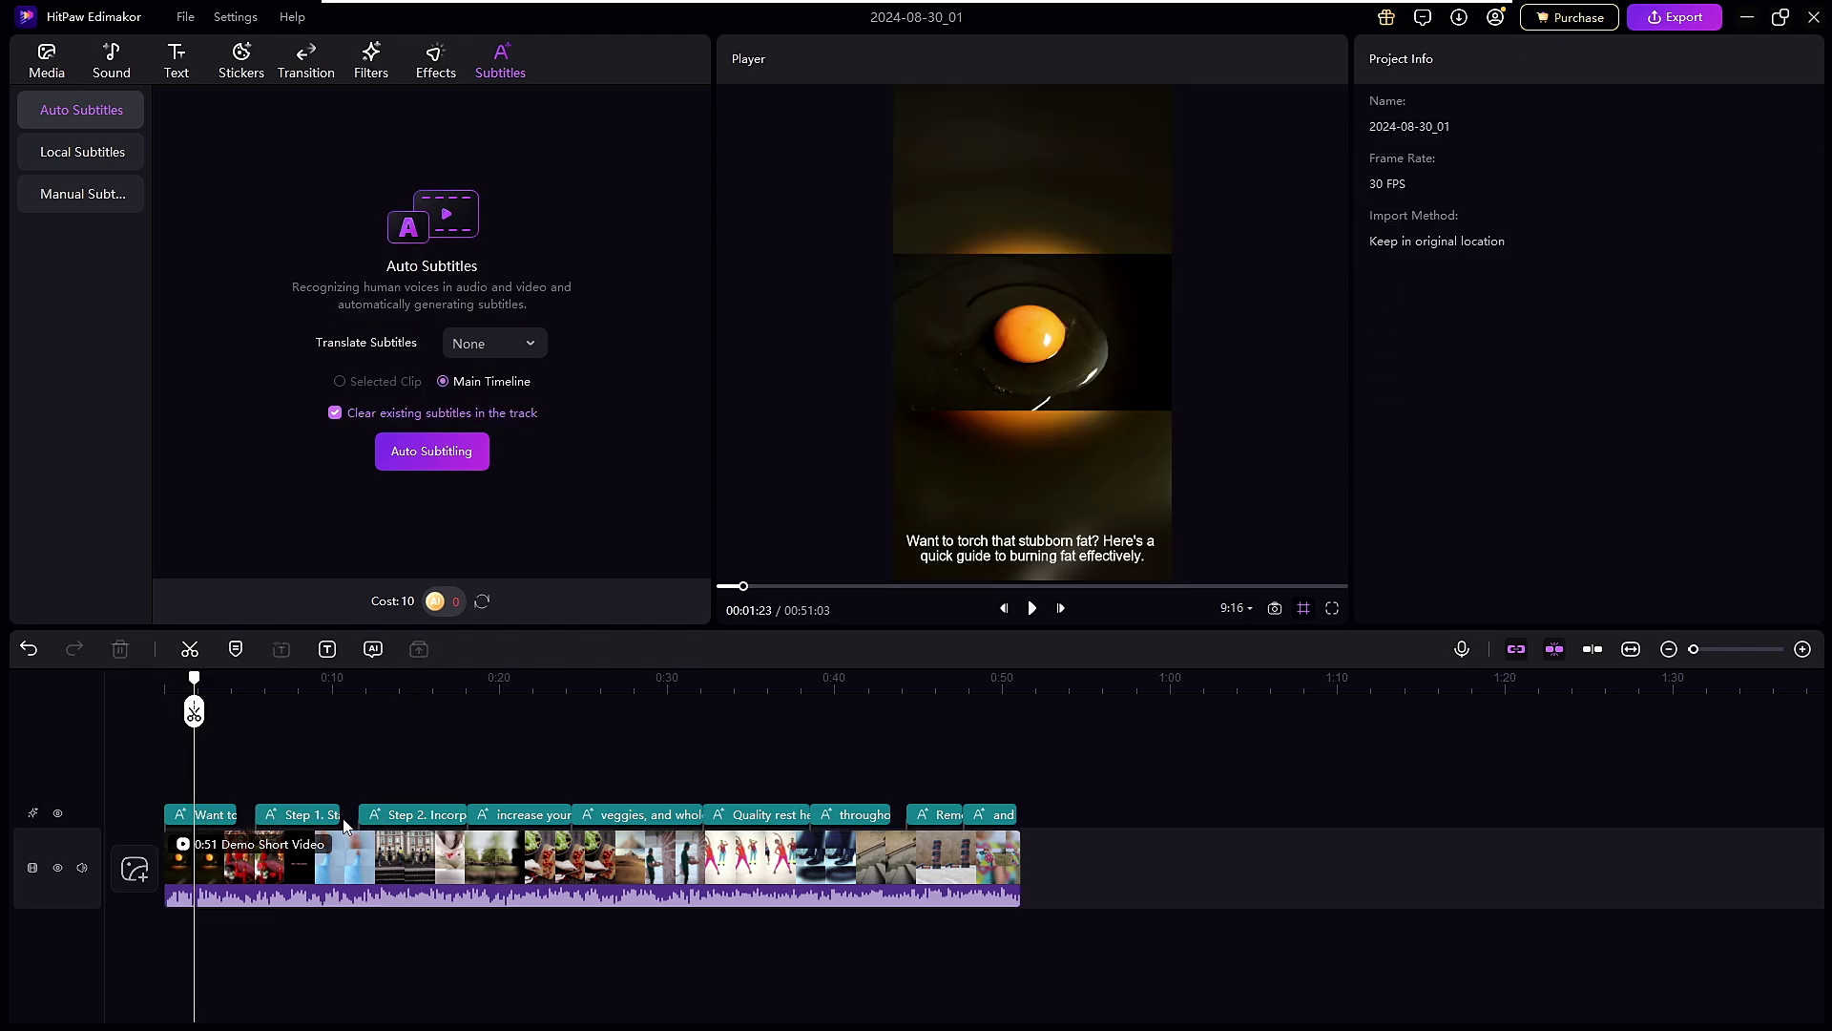
left_click(213, 817)
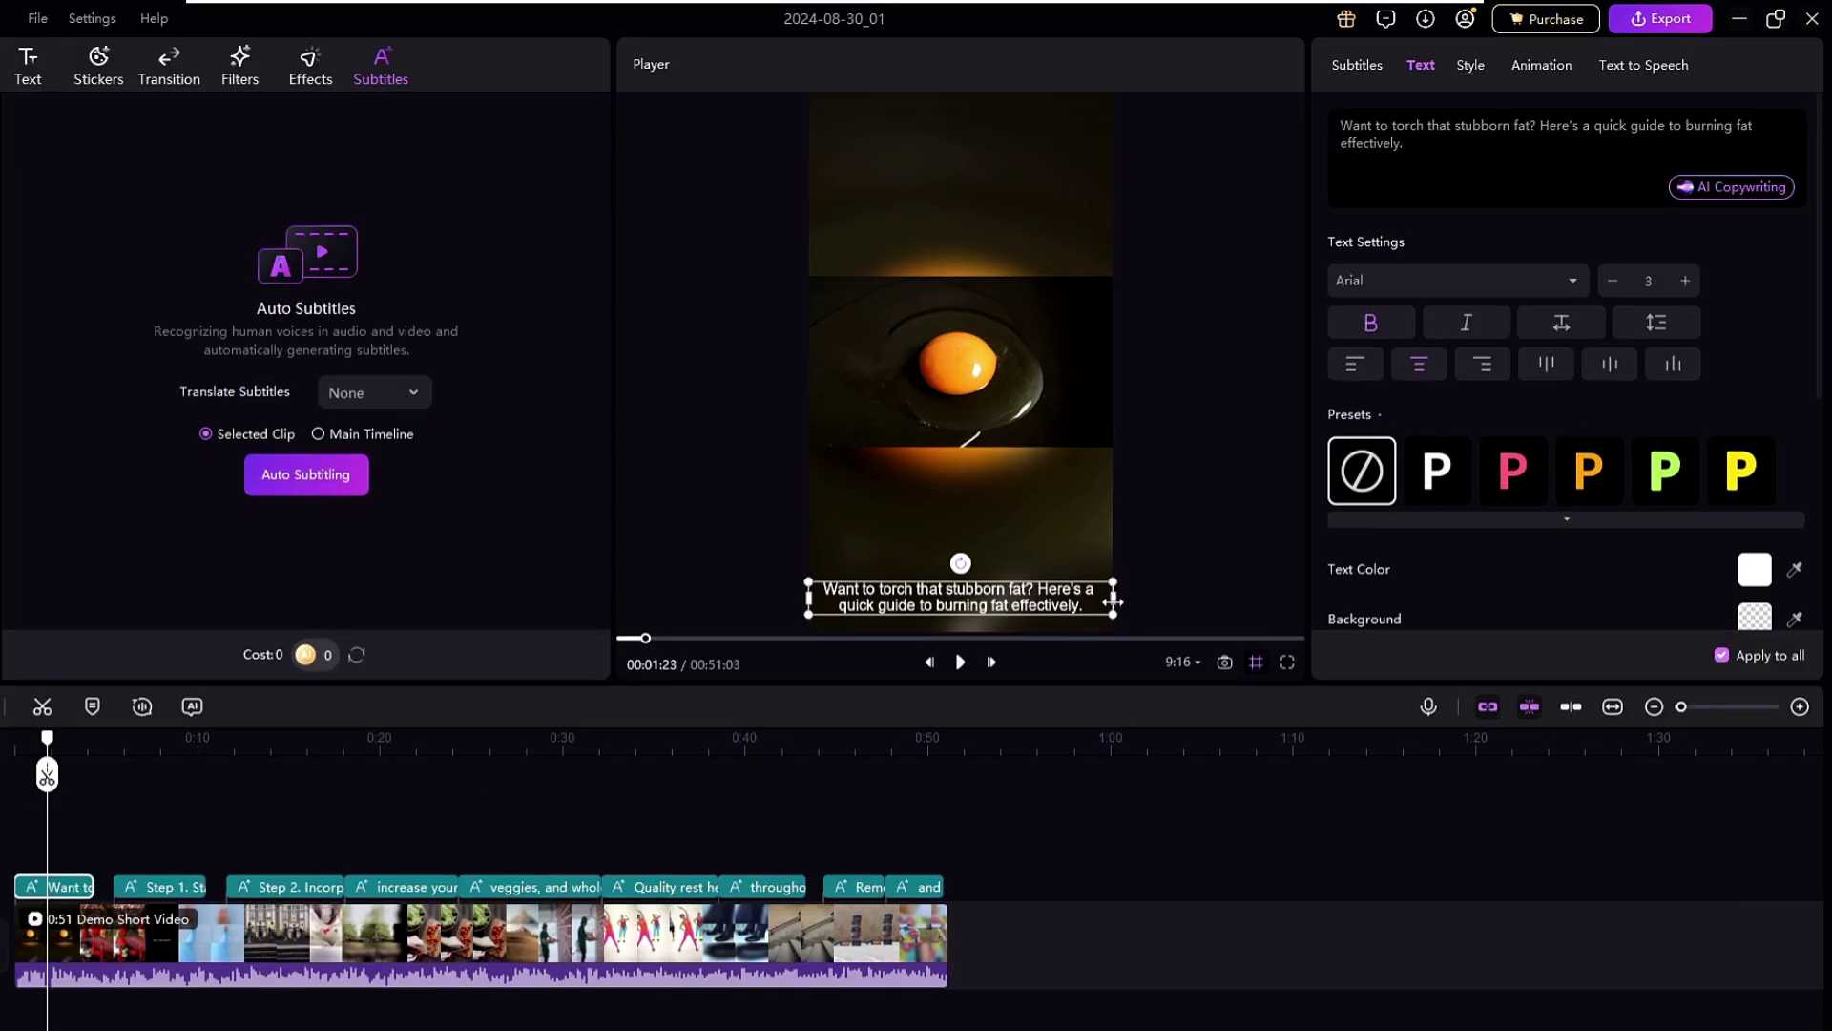
left_click_drag(1113, 602, 1031, 580)
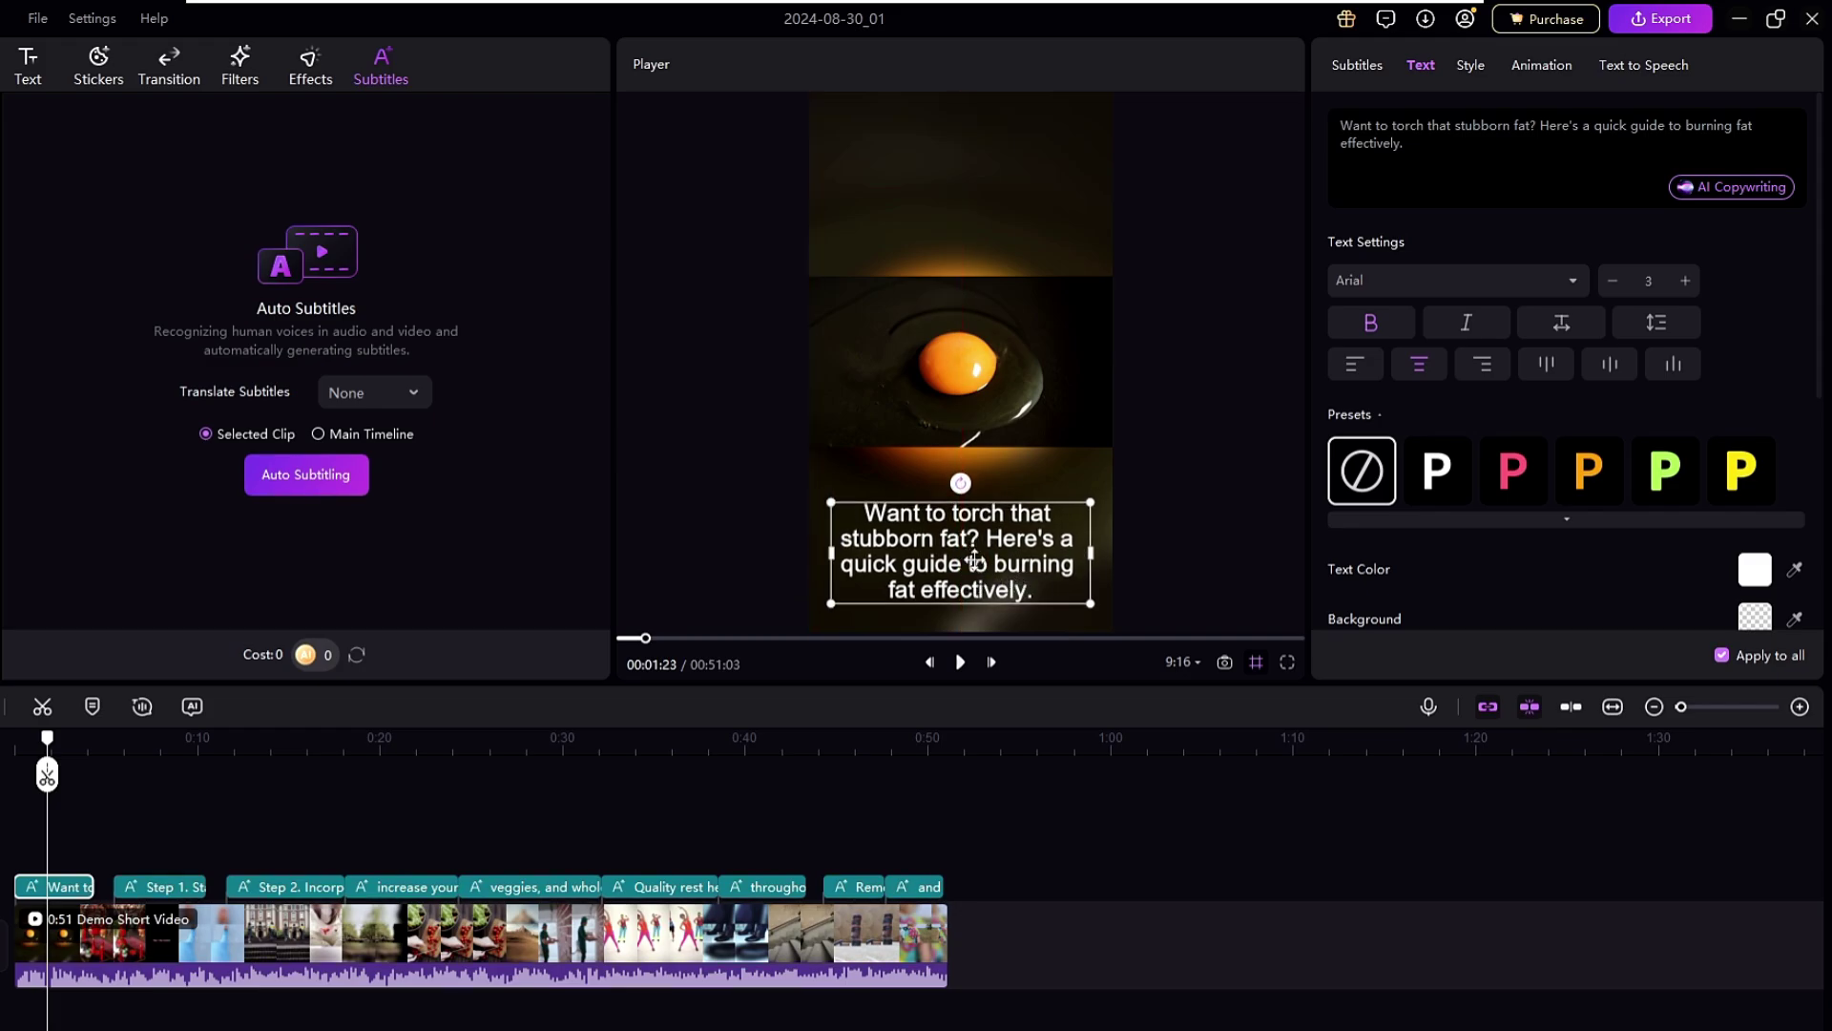
- Move the first subtitle box left until its edge snaps to the guide
scroll(1467, 240, "down", 1)
scroll(1467, 246, "down", 5)
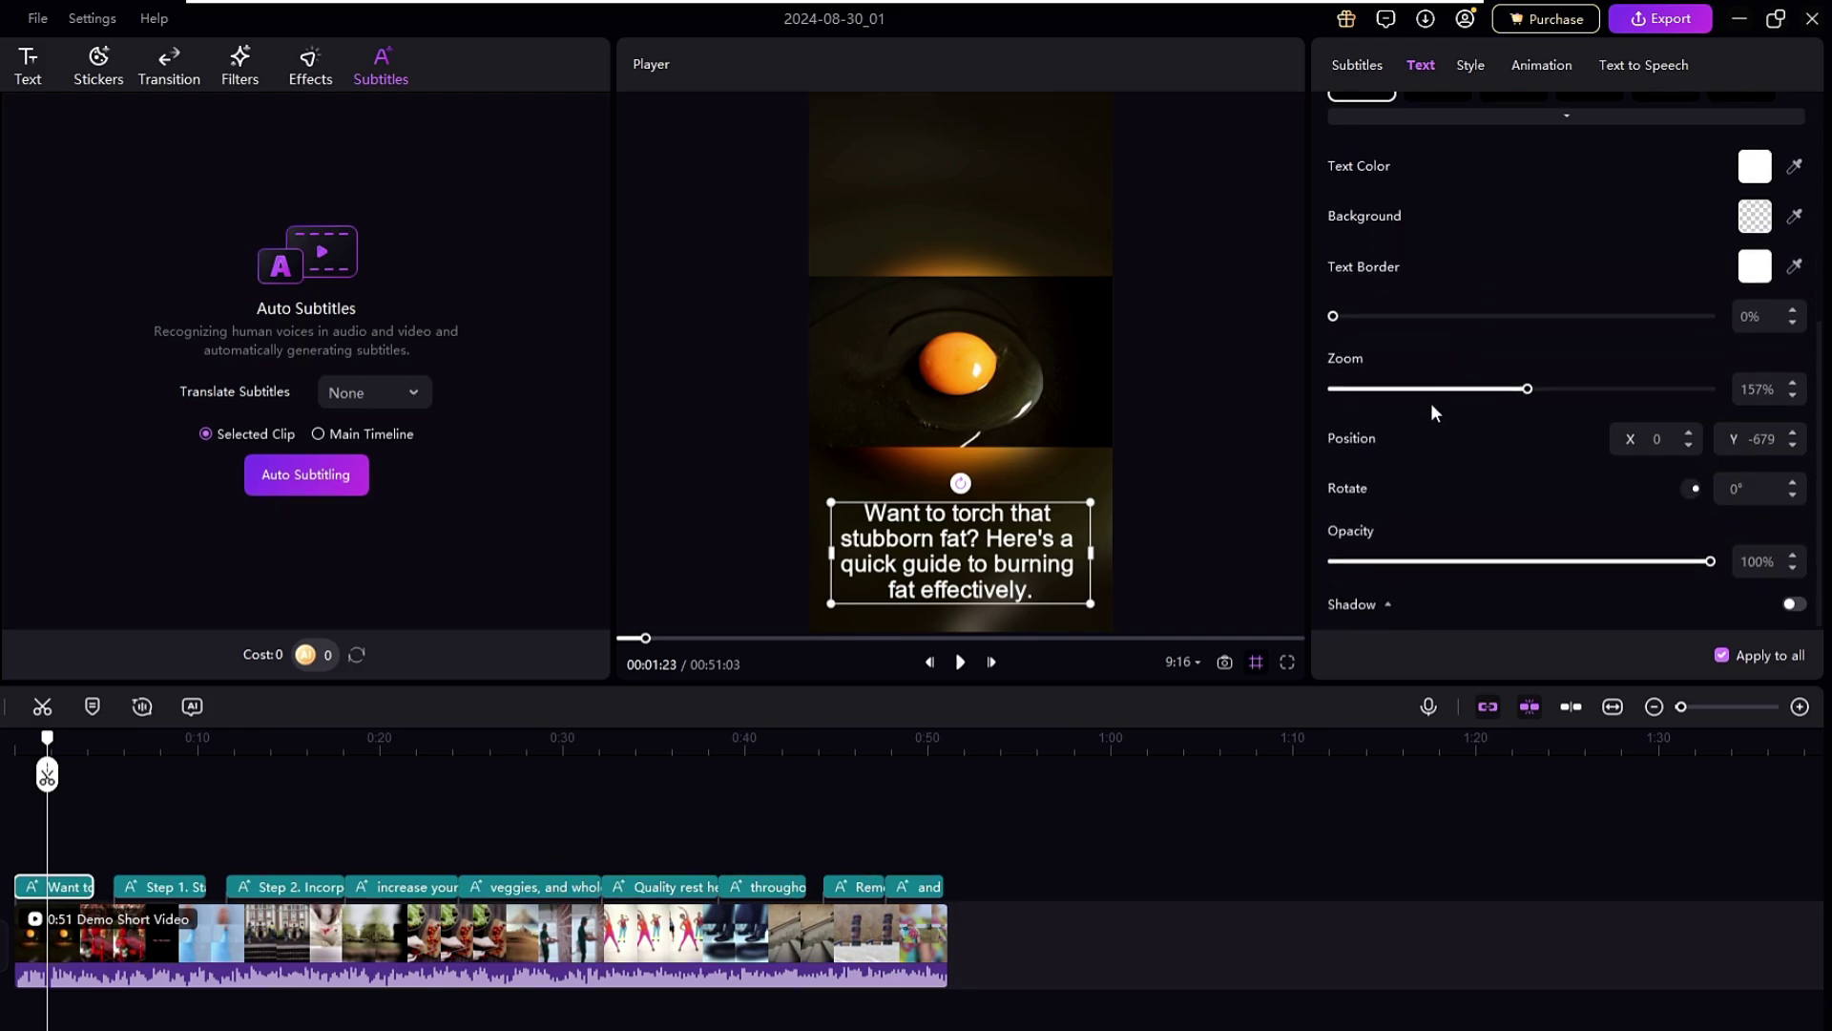
scroll(1429, 402, "up", 3)
scroll(1430, 403, "up", 3)
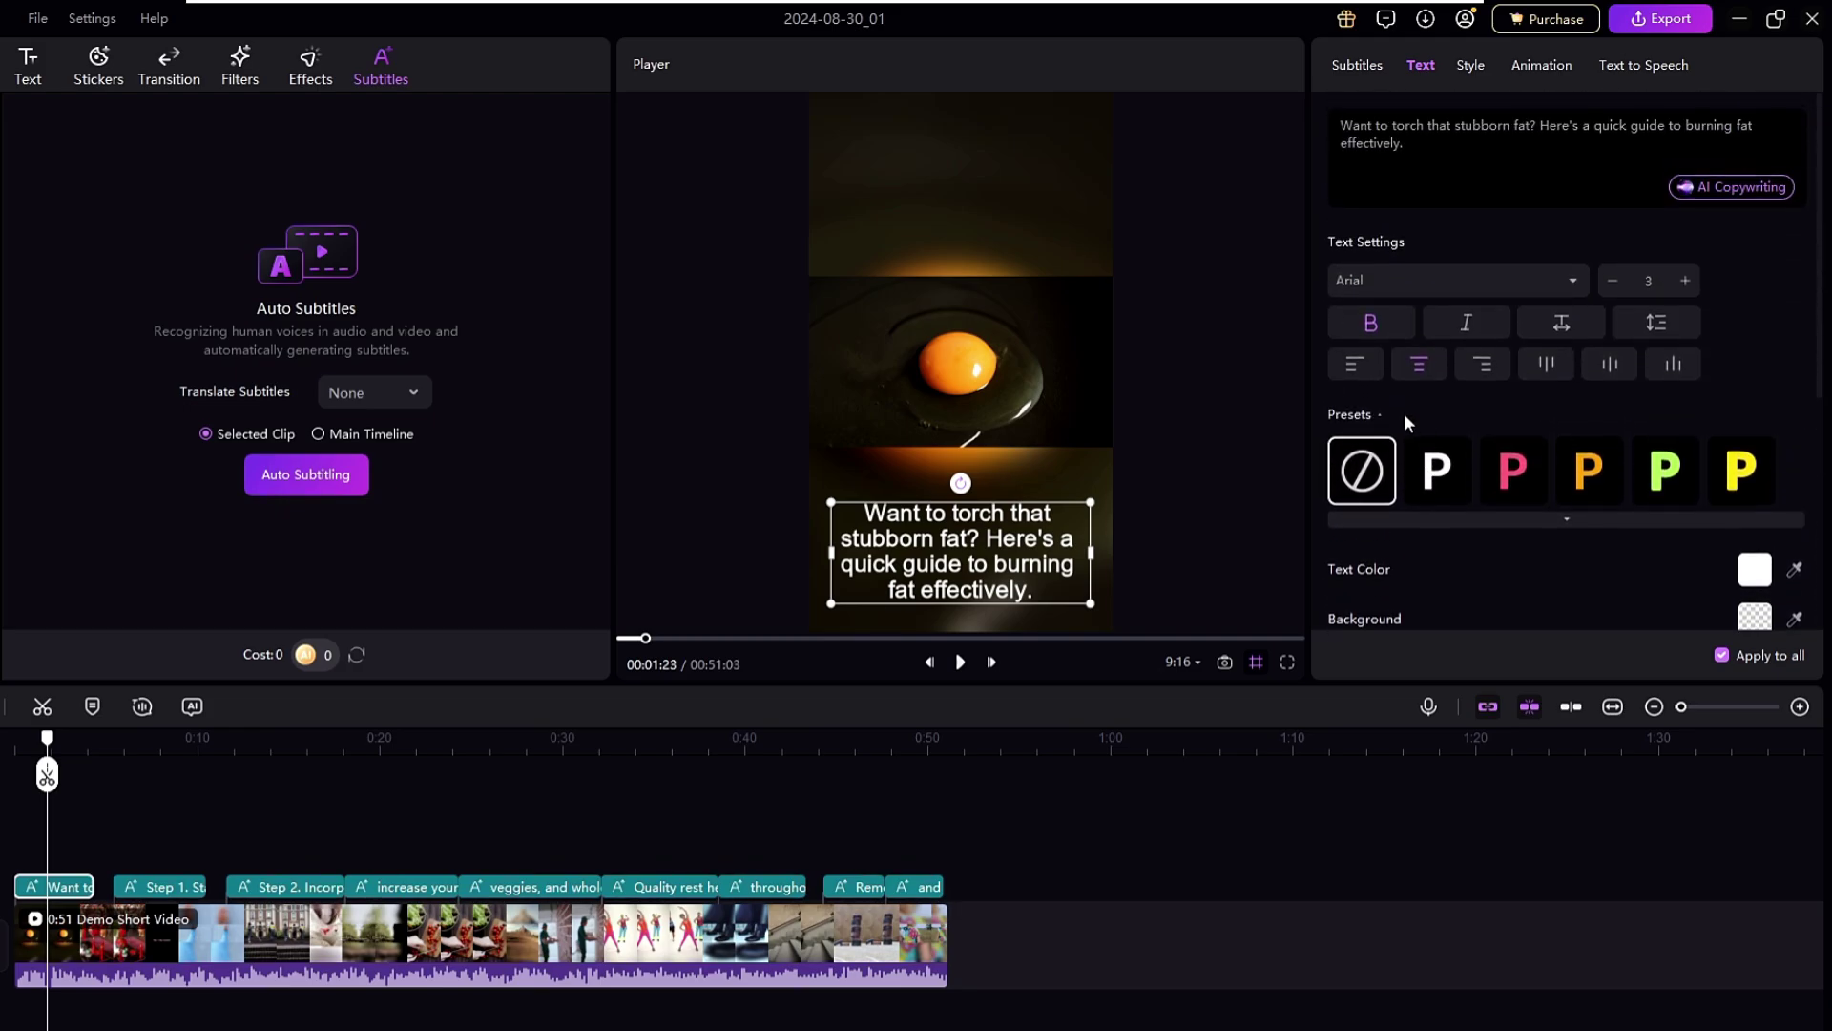
left_click_drag(1012, 579, 987, 214)
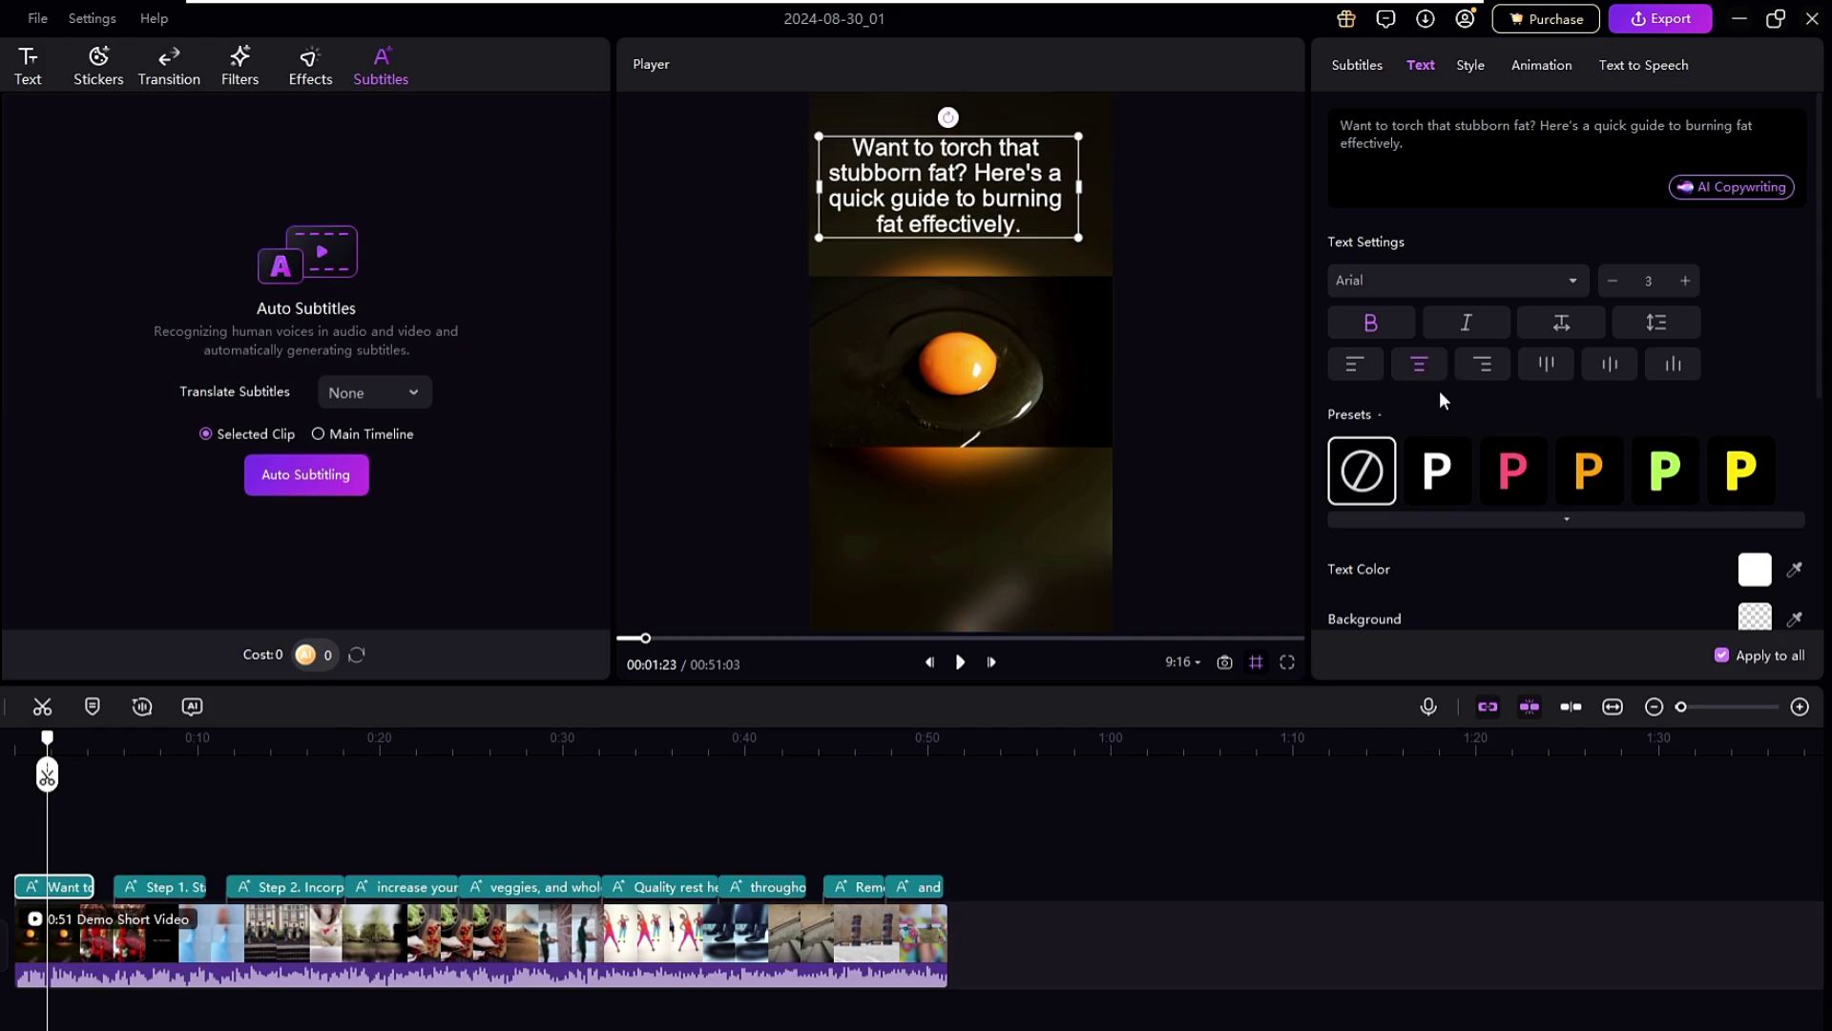
- Turn off italics, then try the pink and orange text presets on the subtitles
left_click(1458, 328)
left_click(1522, 476)
left_click(1603, 466)
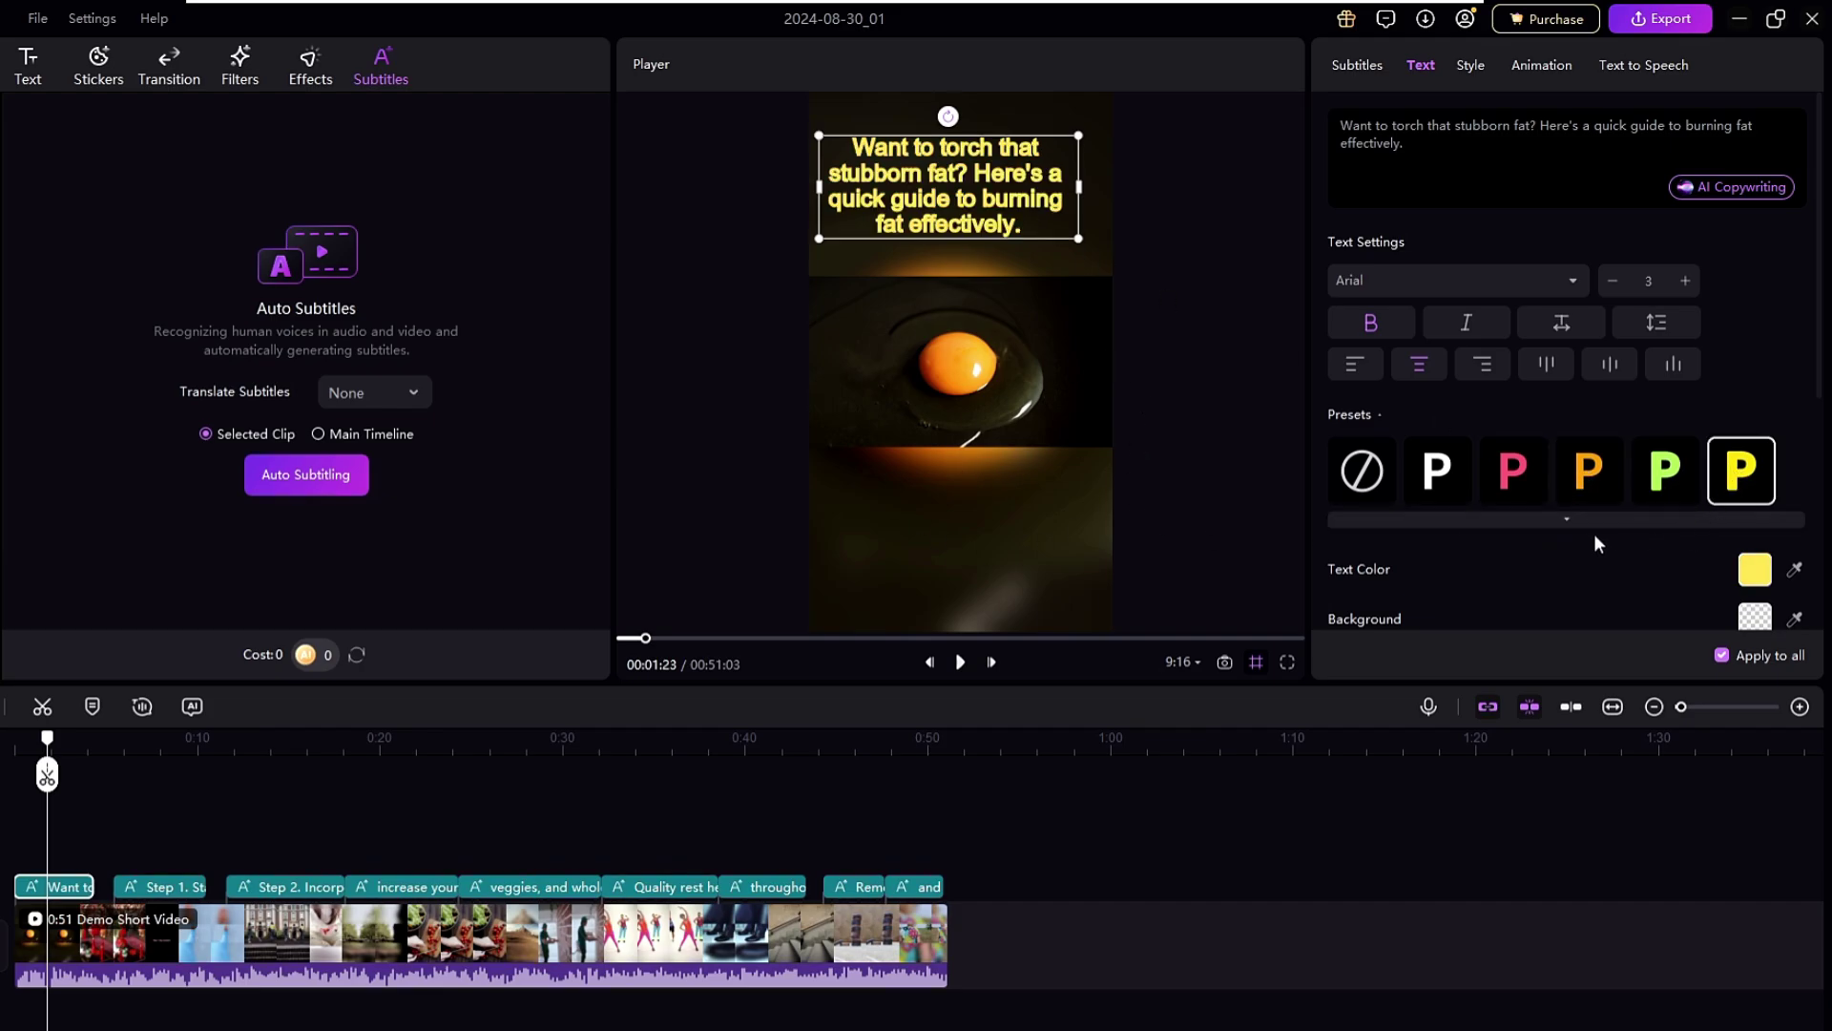
- Make the subtitle text border black and thicken it to about 35%
scroll(1584, 534, "down", 3)
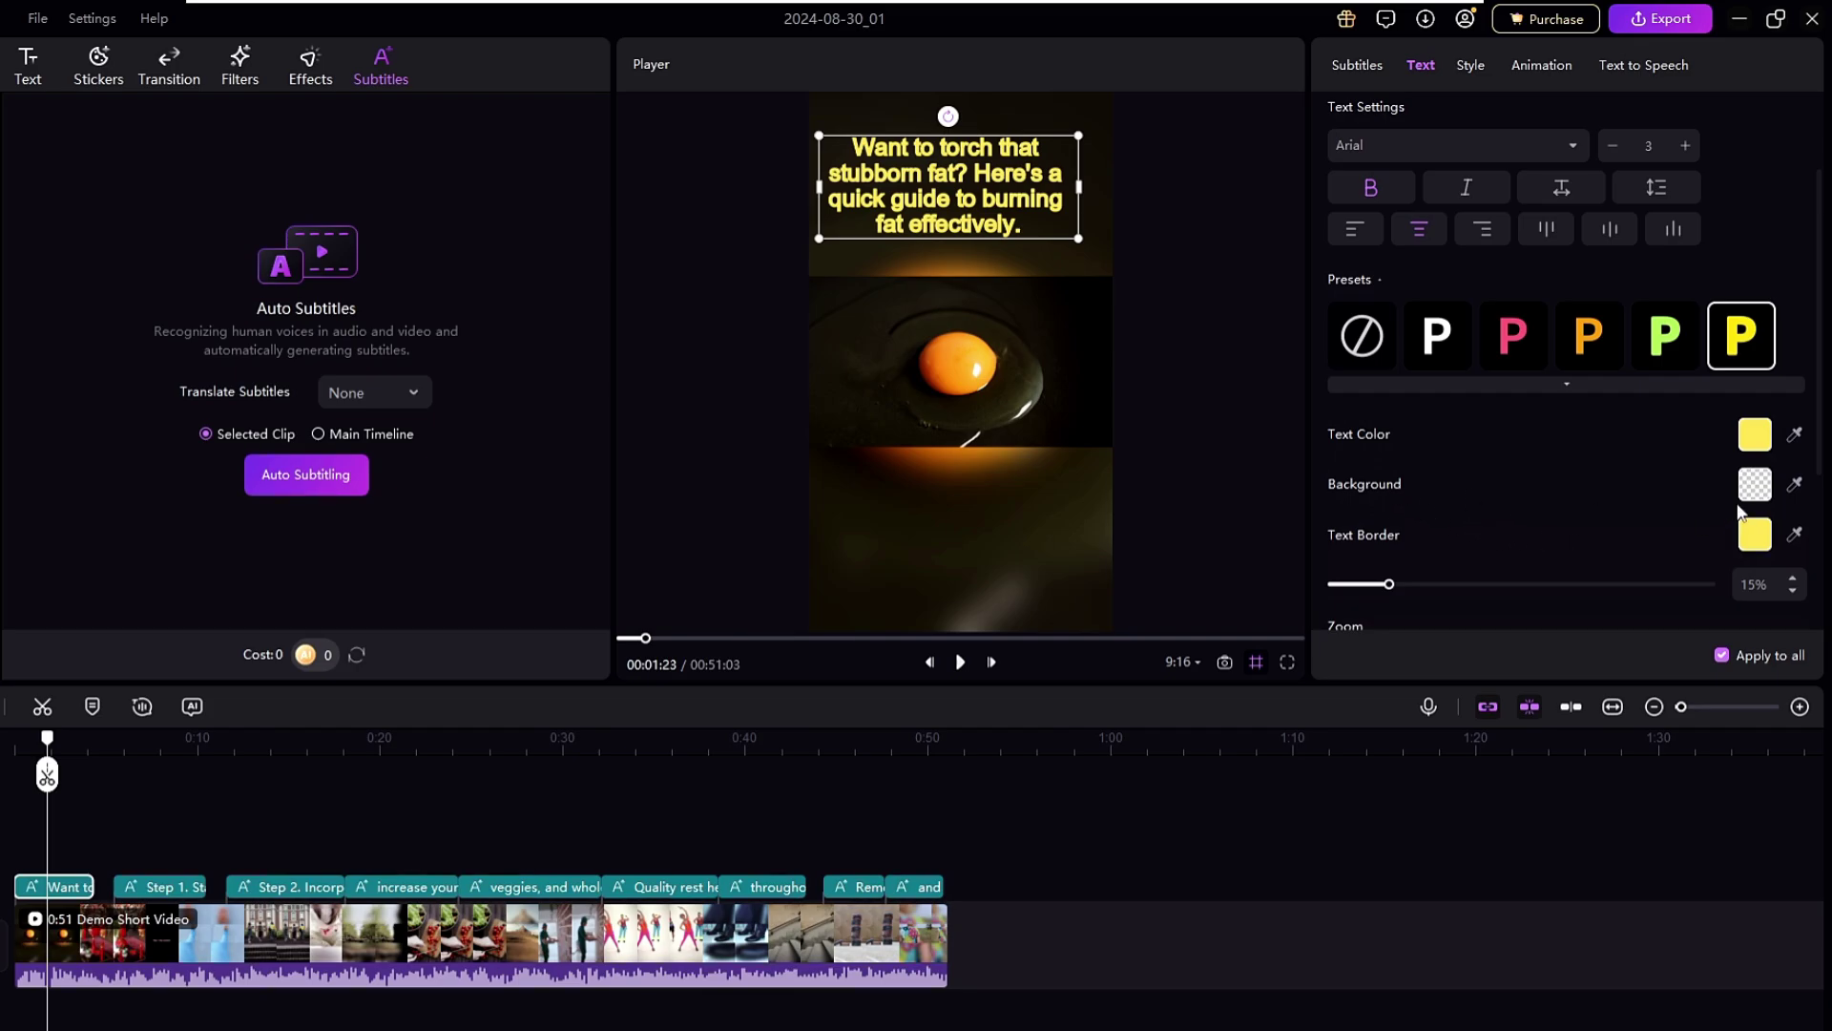
scroll(1533, 536, "down", 2)
scroll(1533, 536, "down", 2)
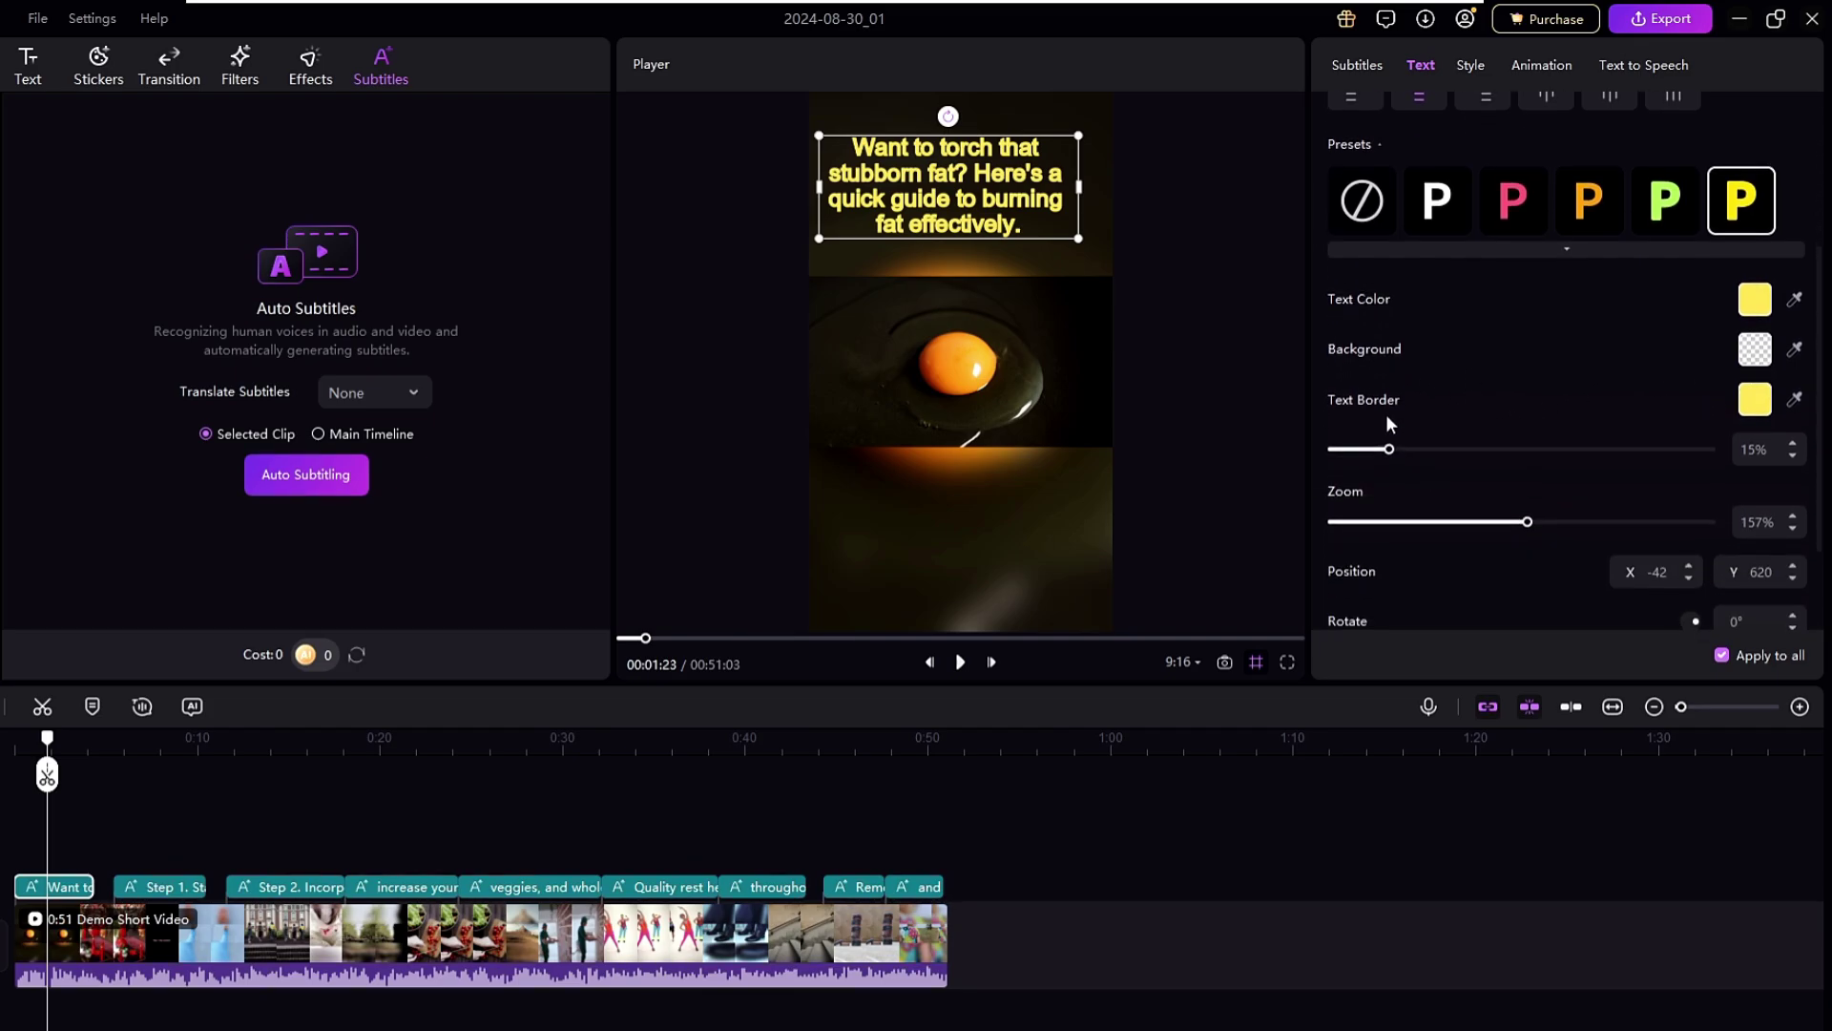
left_click(1755, 399)
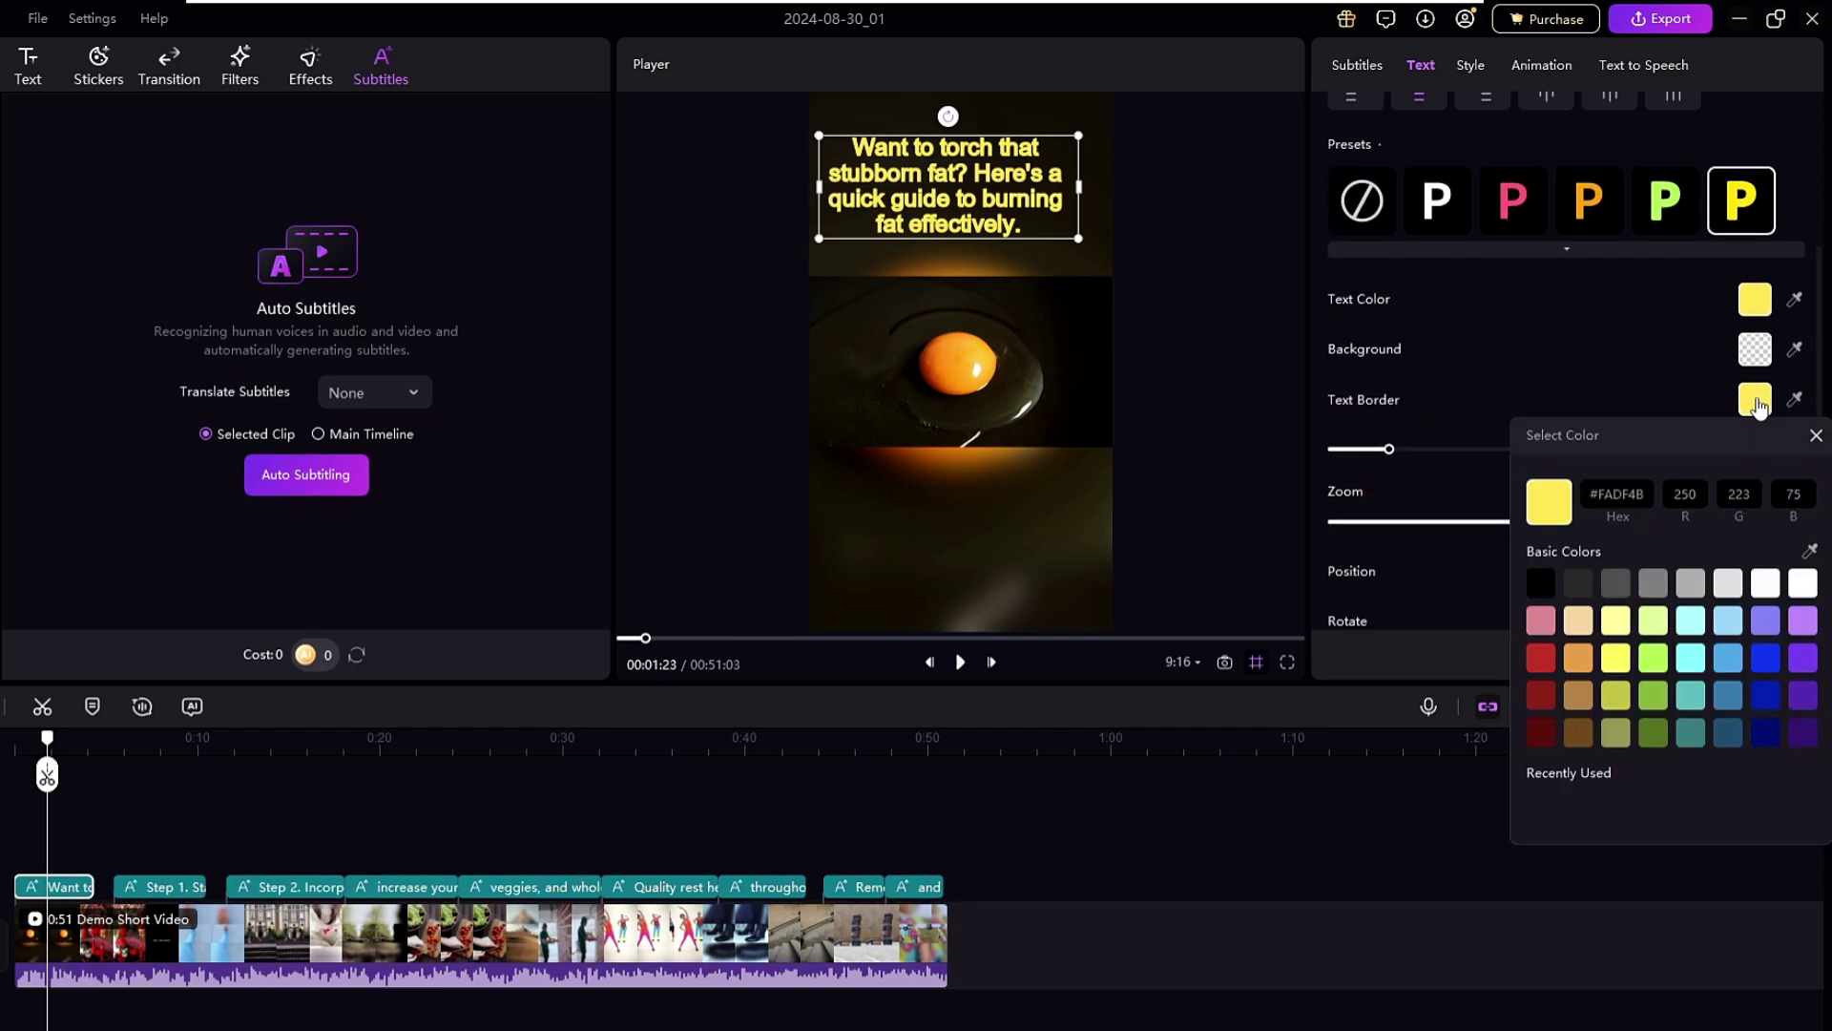
left_click(1532, 584)
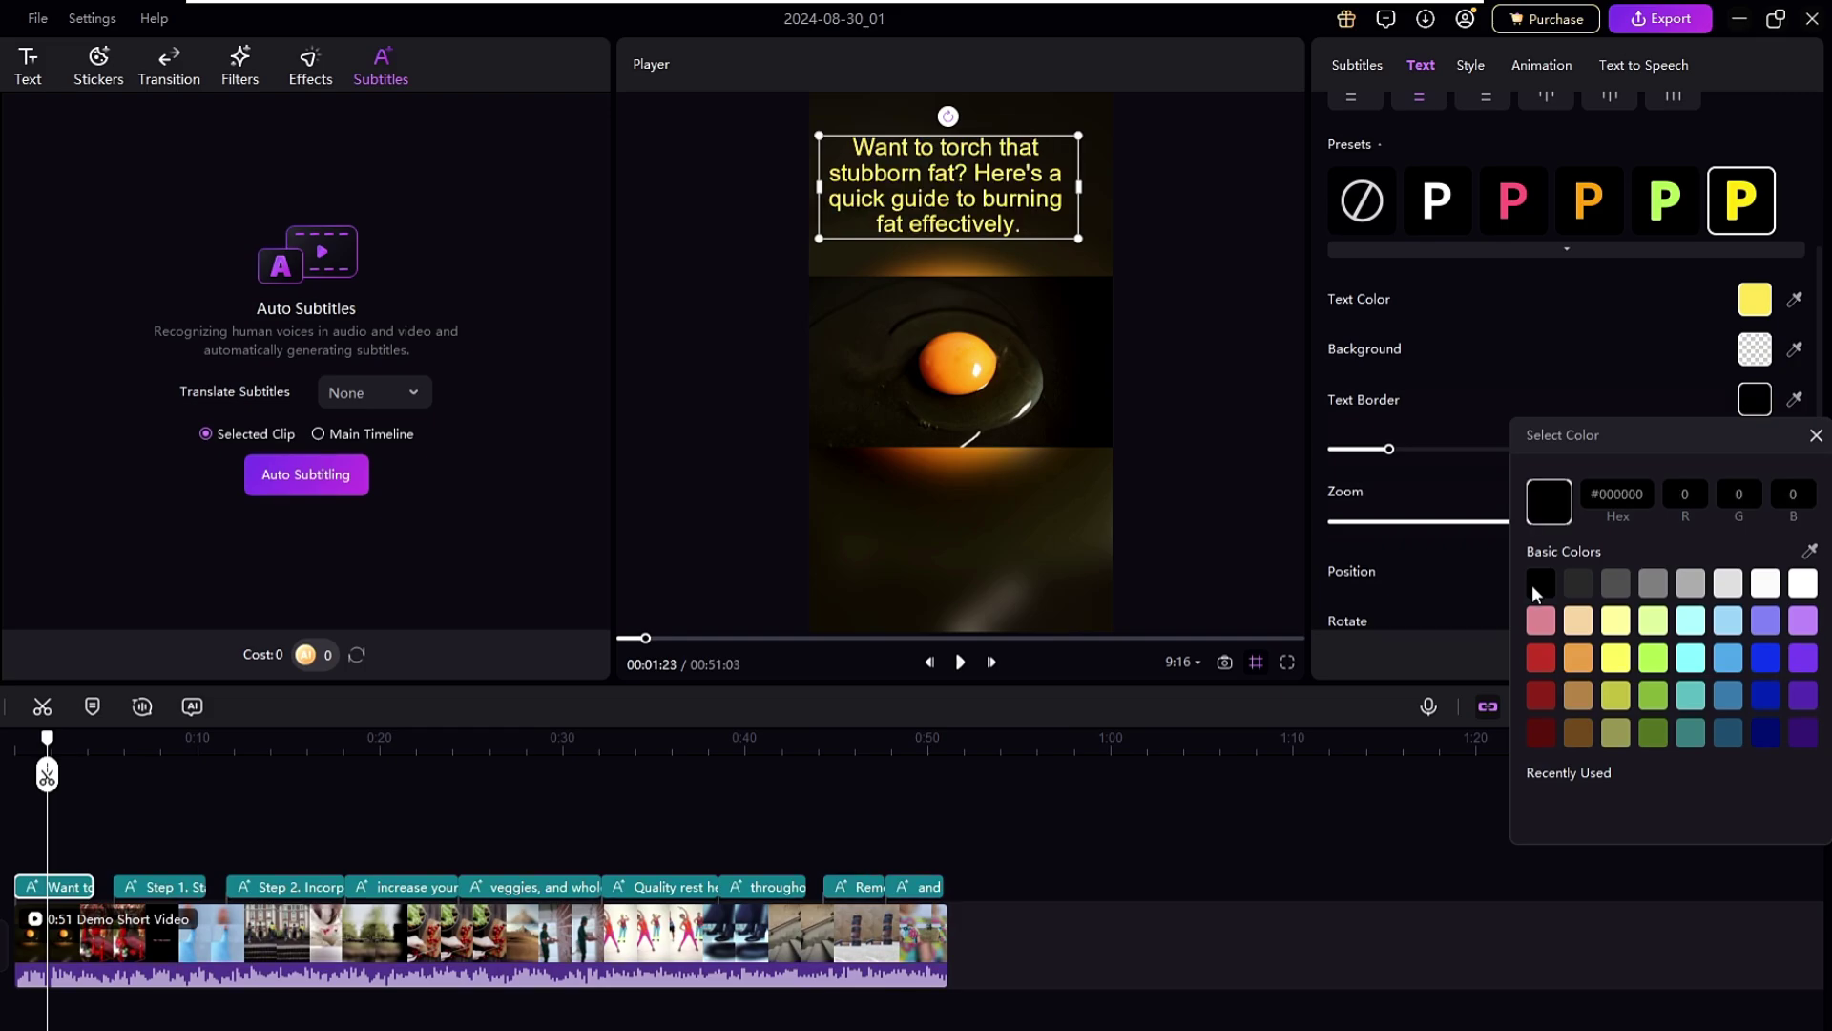
left_click(1474, 427)
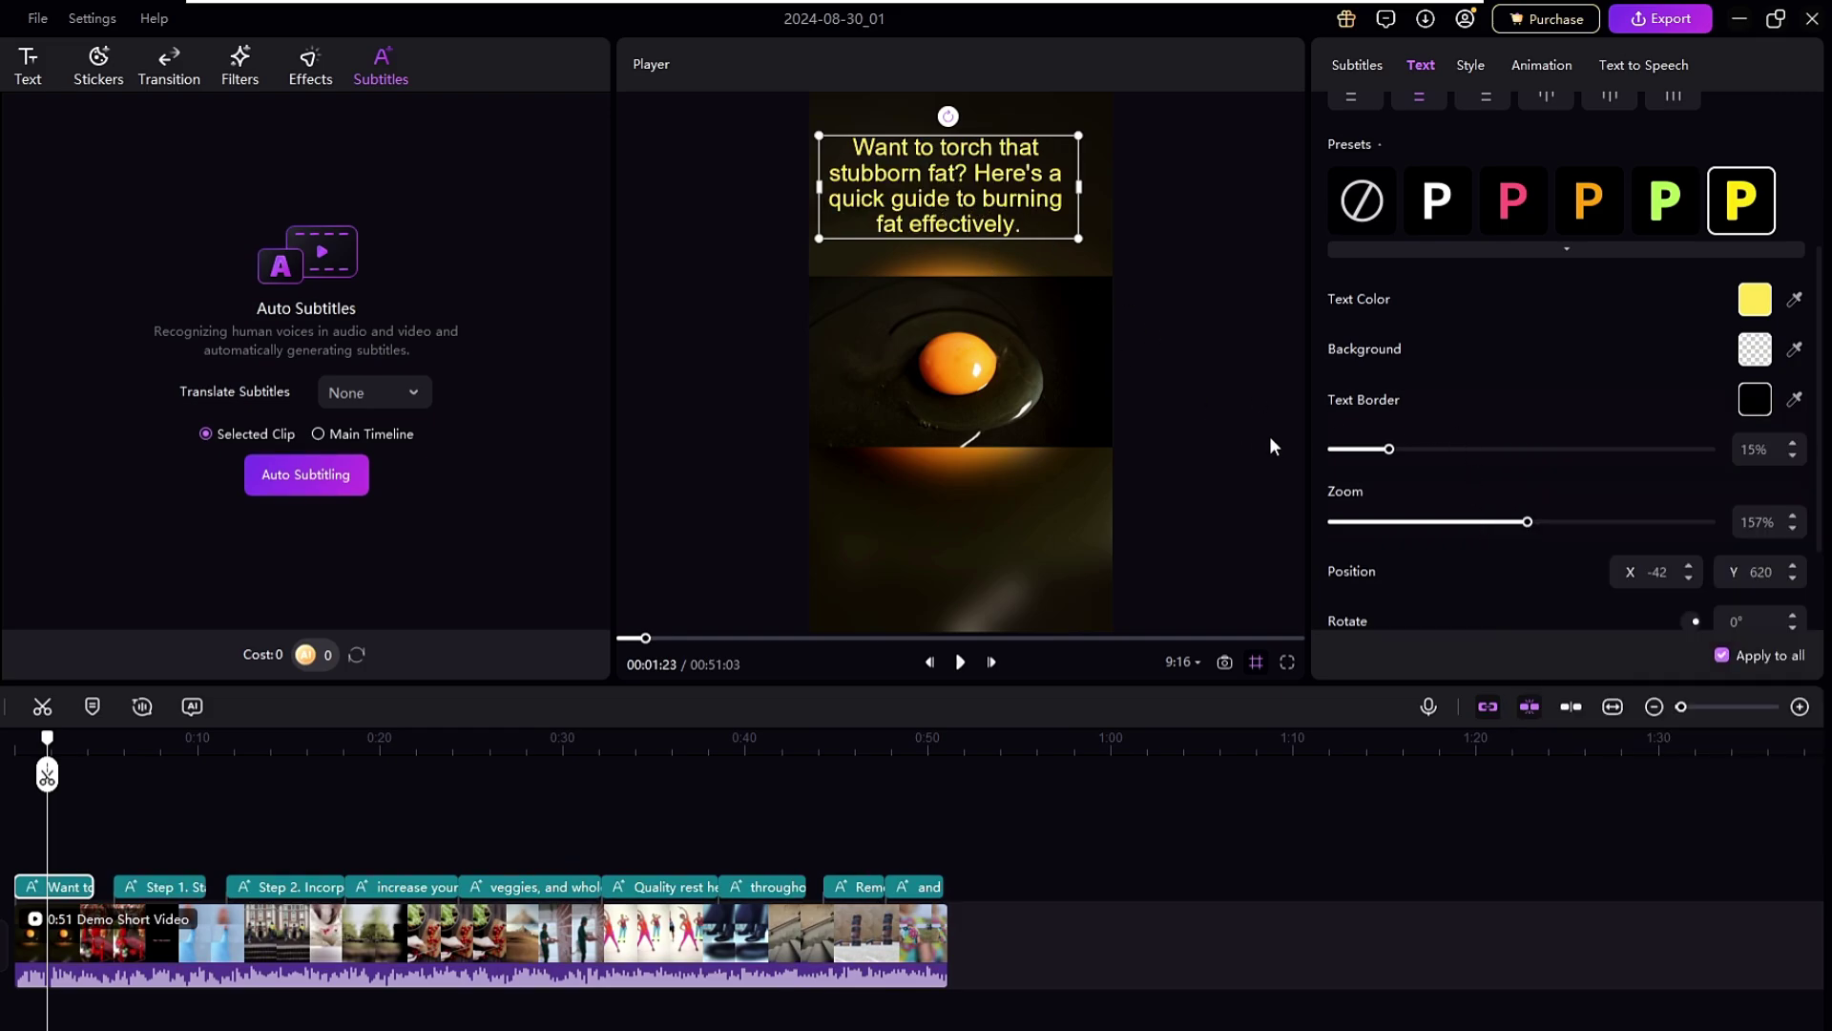
left_click_drag(1388, 448, 1473, 477)
- Test a lower text opacity, then switch the subtitles to the white preset
scroll(1468, 482, "down", 2)
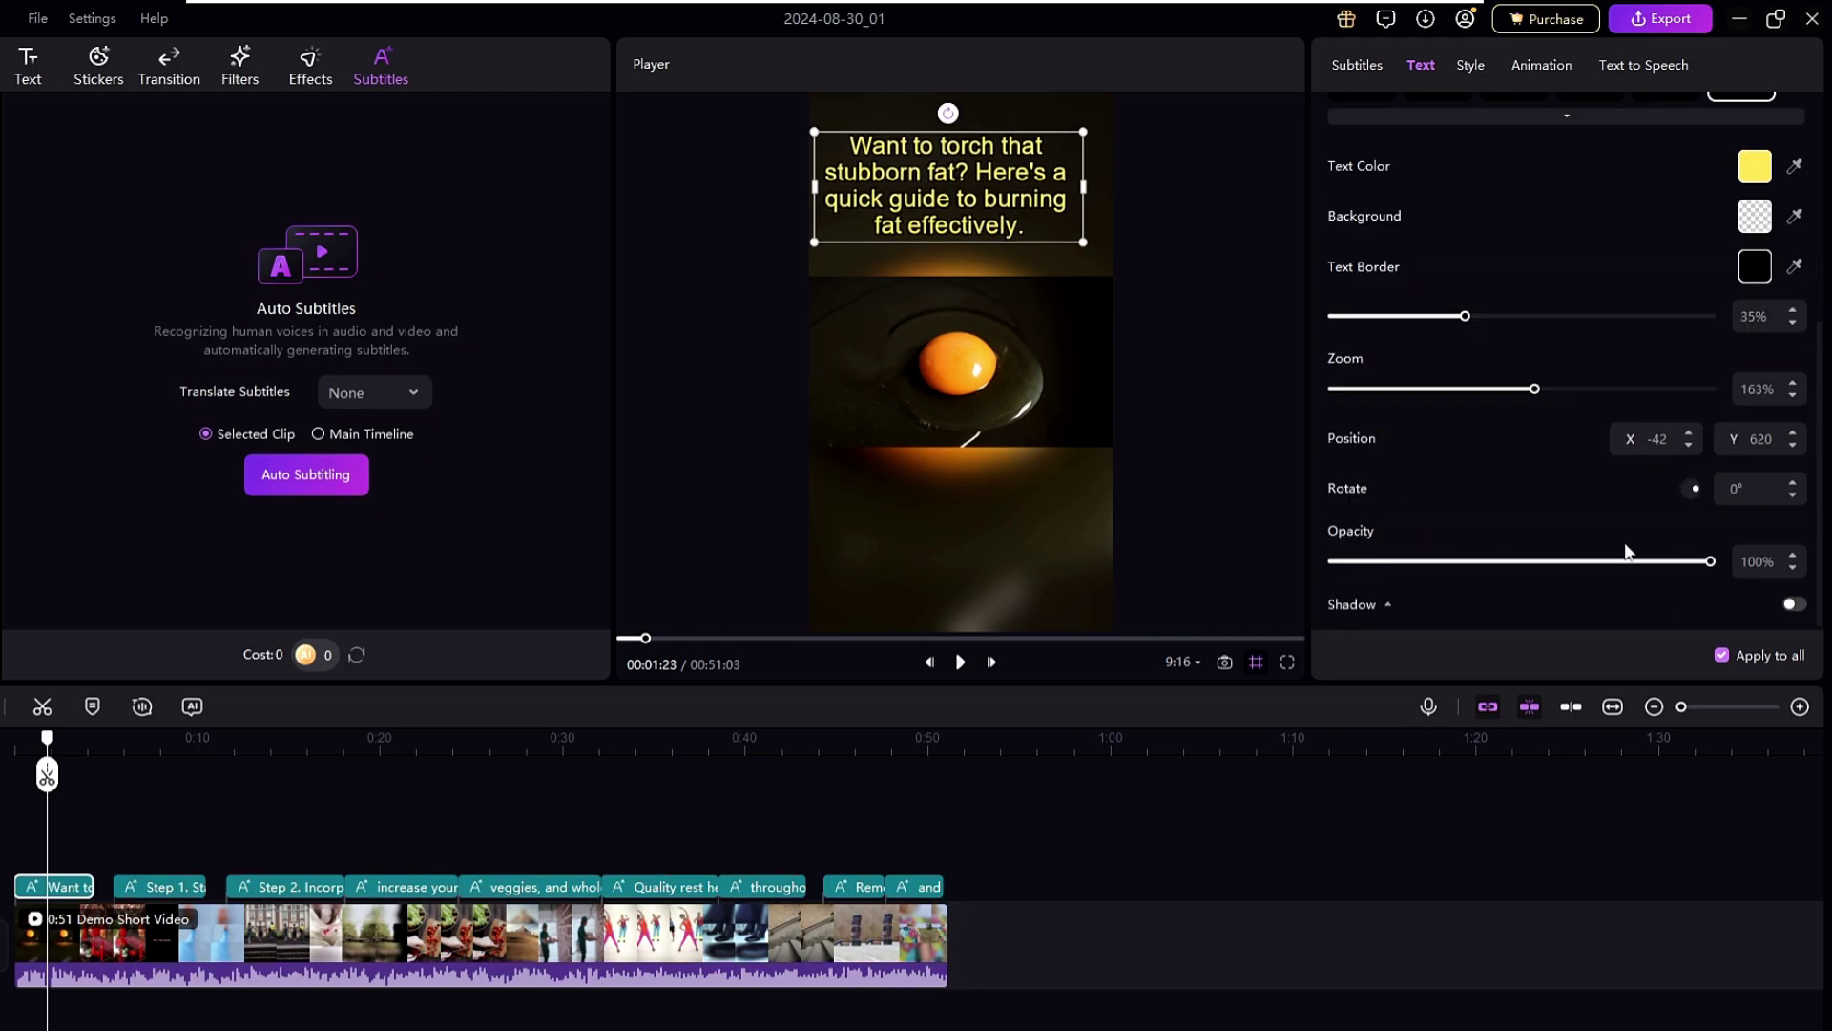
left_click_drag(1709, 563, 1746, 584)
scroll(1693, 517, "up", 6)
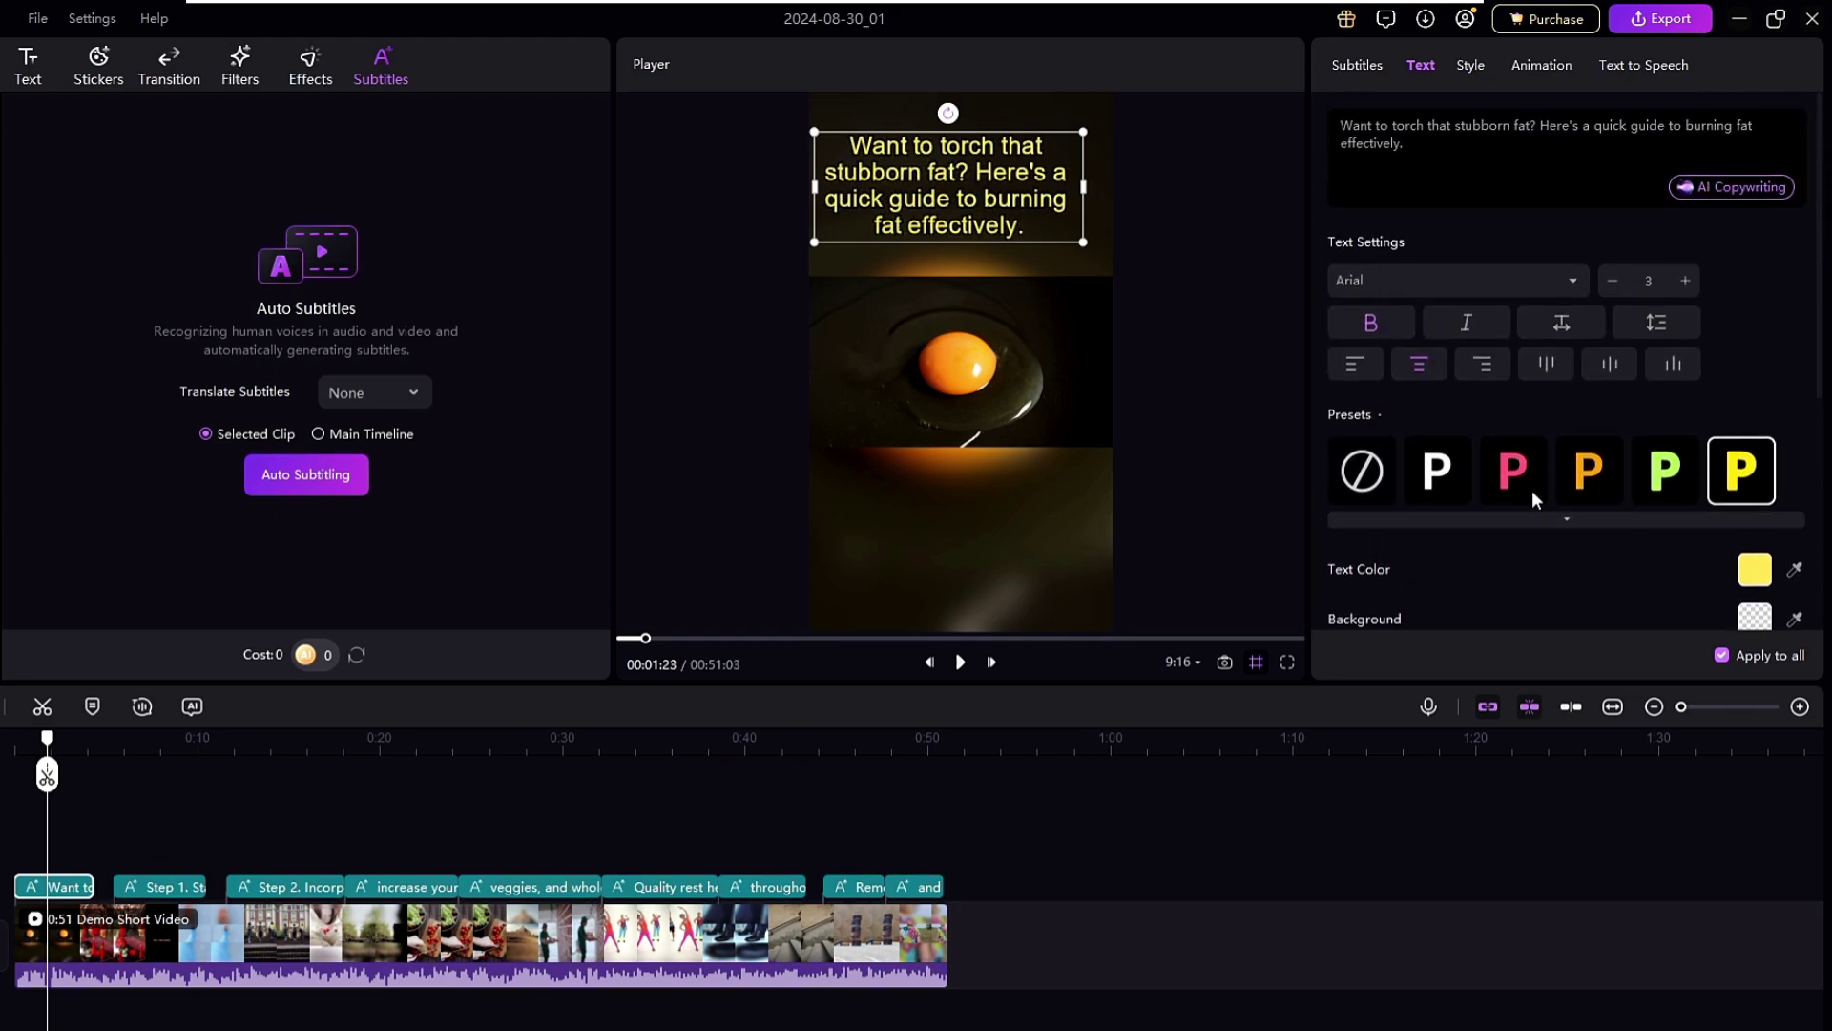
left_click(1432, 468)
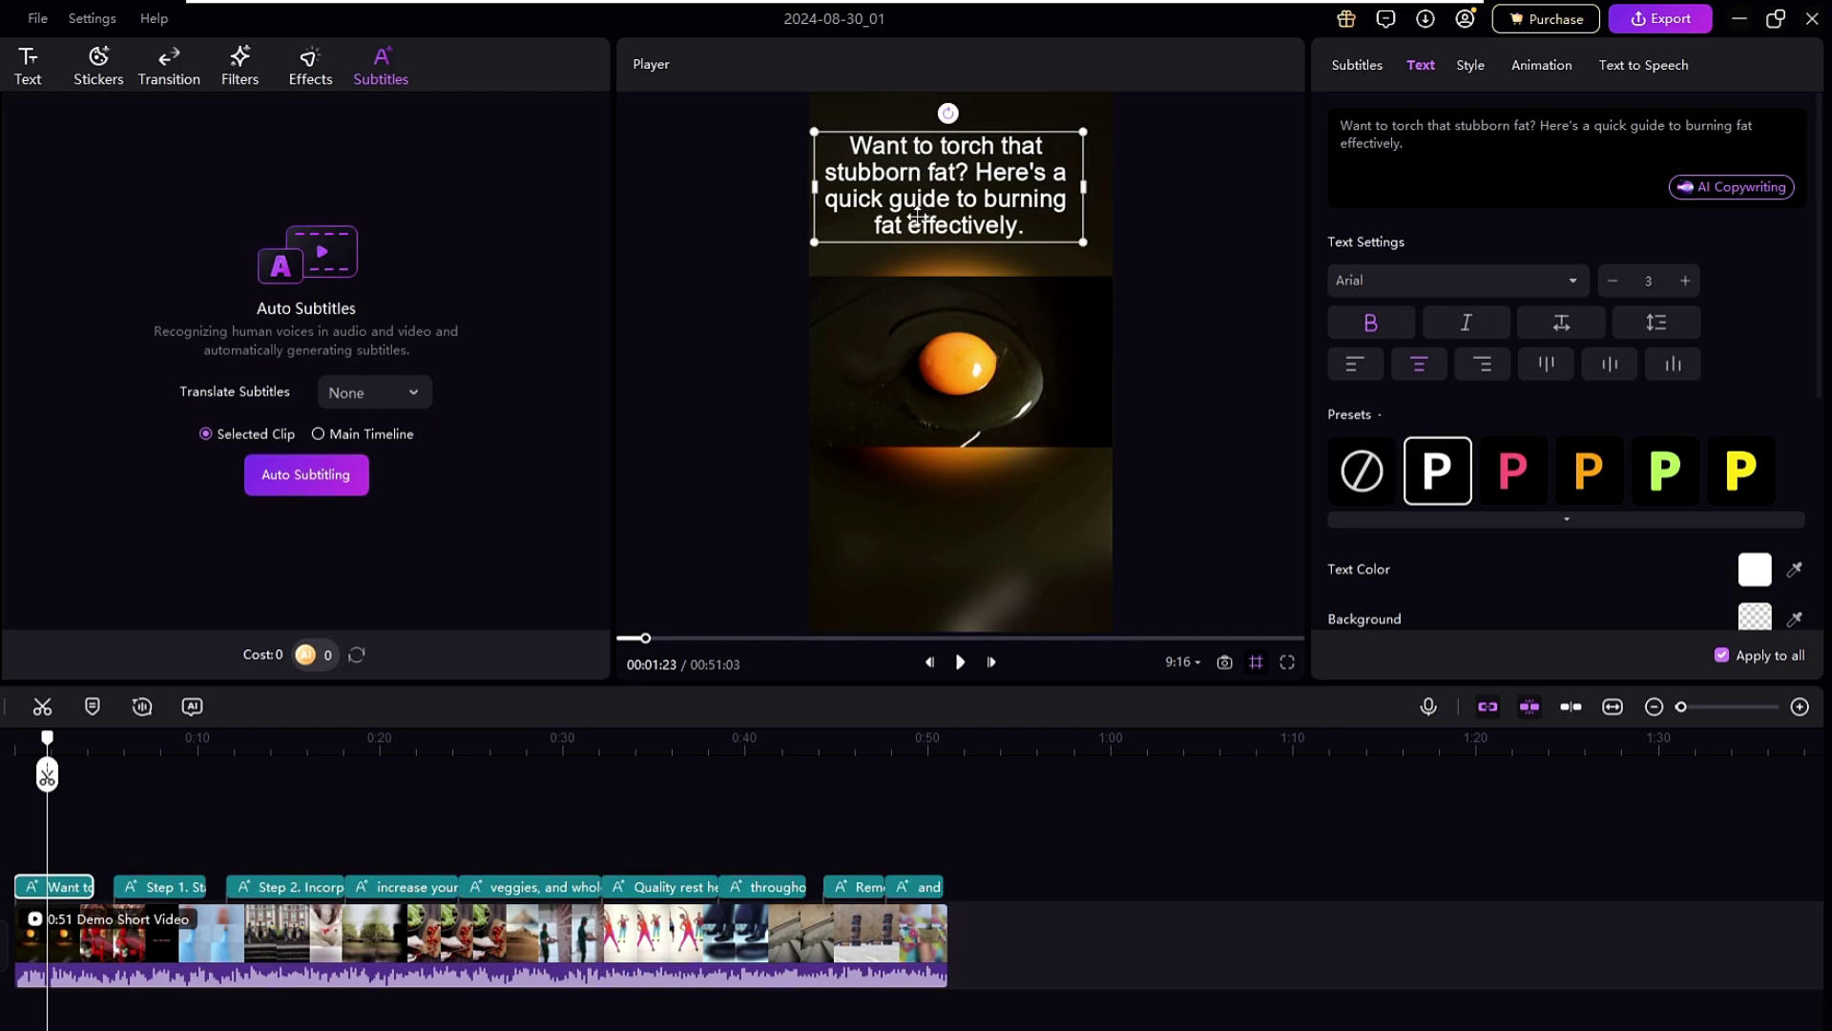
- Step back to 00:01:08, apply the bold white shadowed style preset, and play to preview
key("Left")
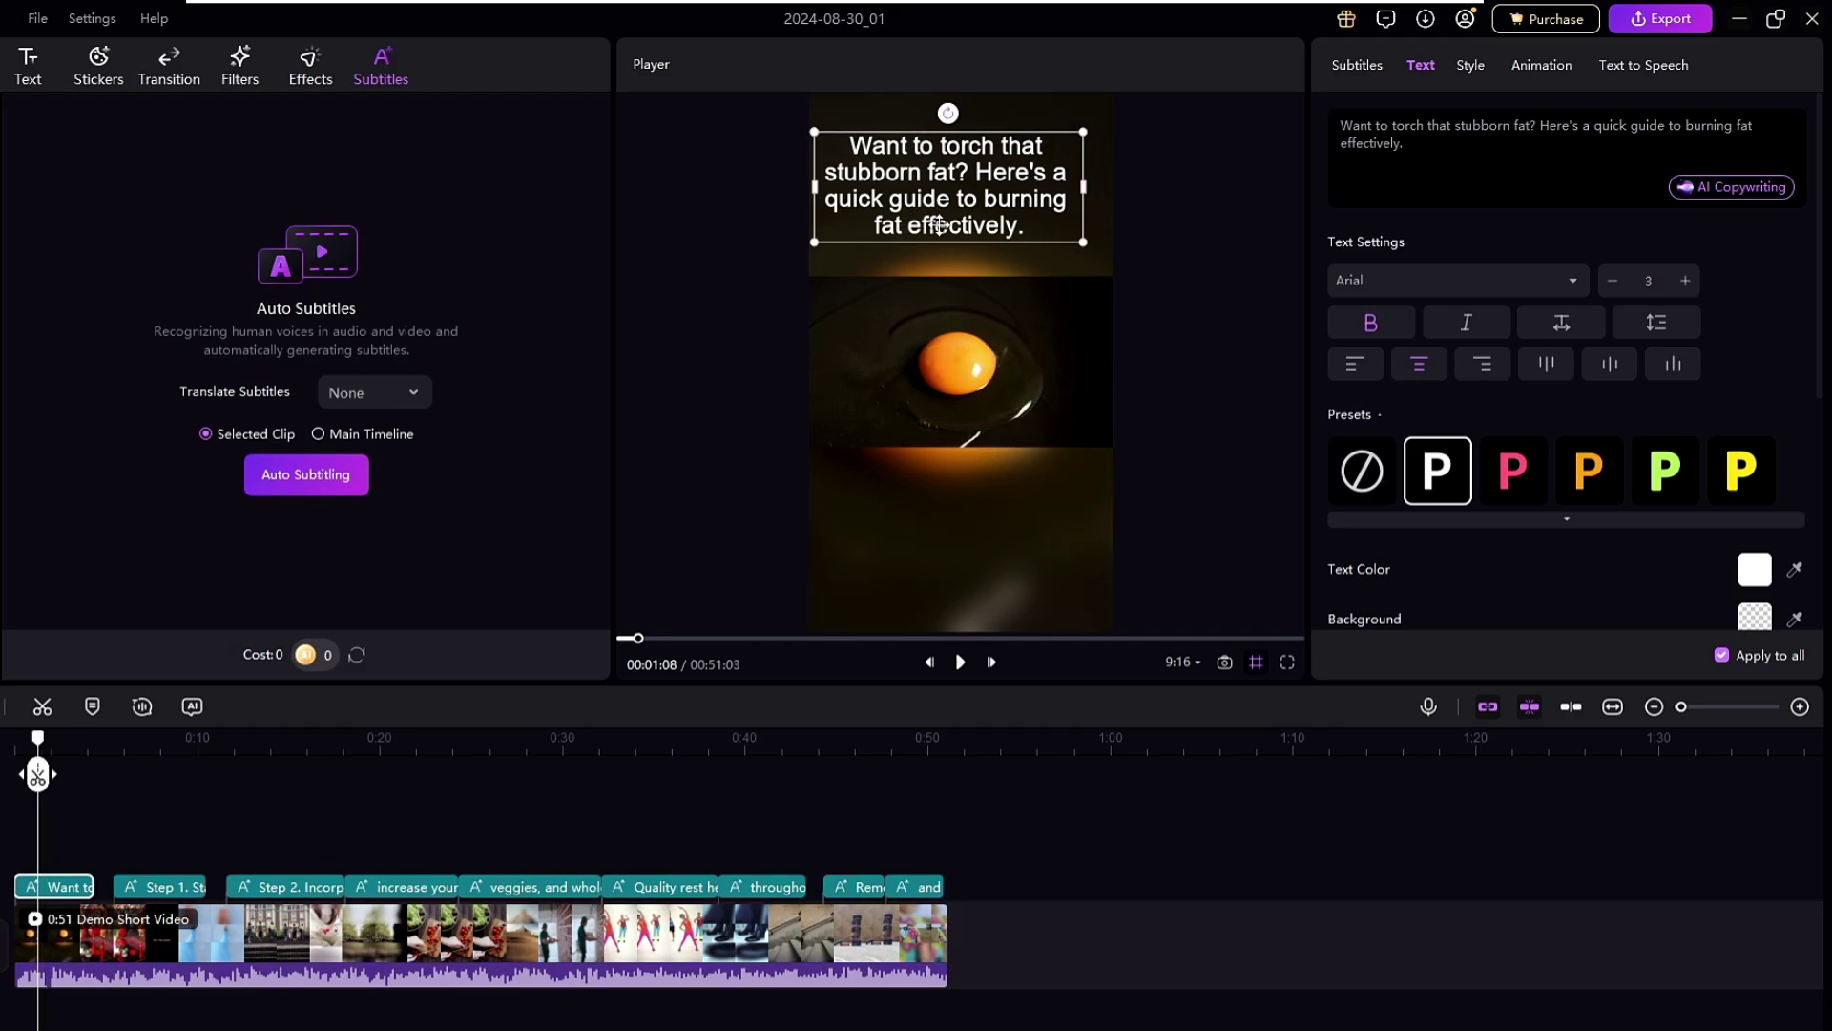
left_click(1466, 67)
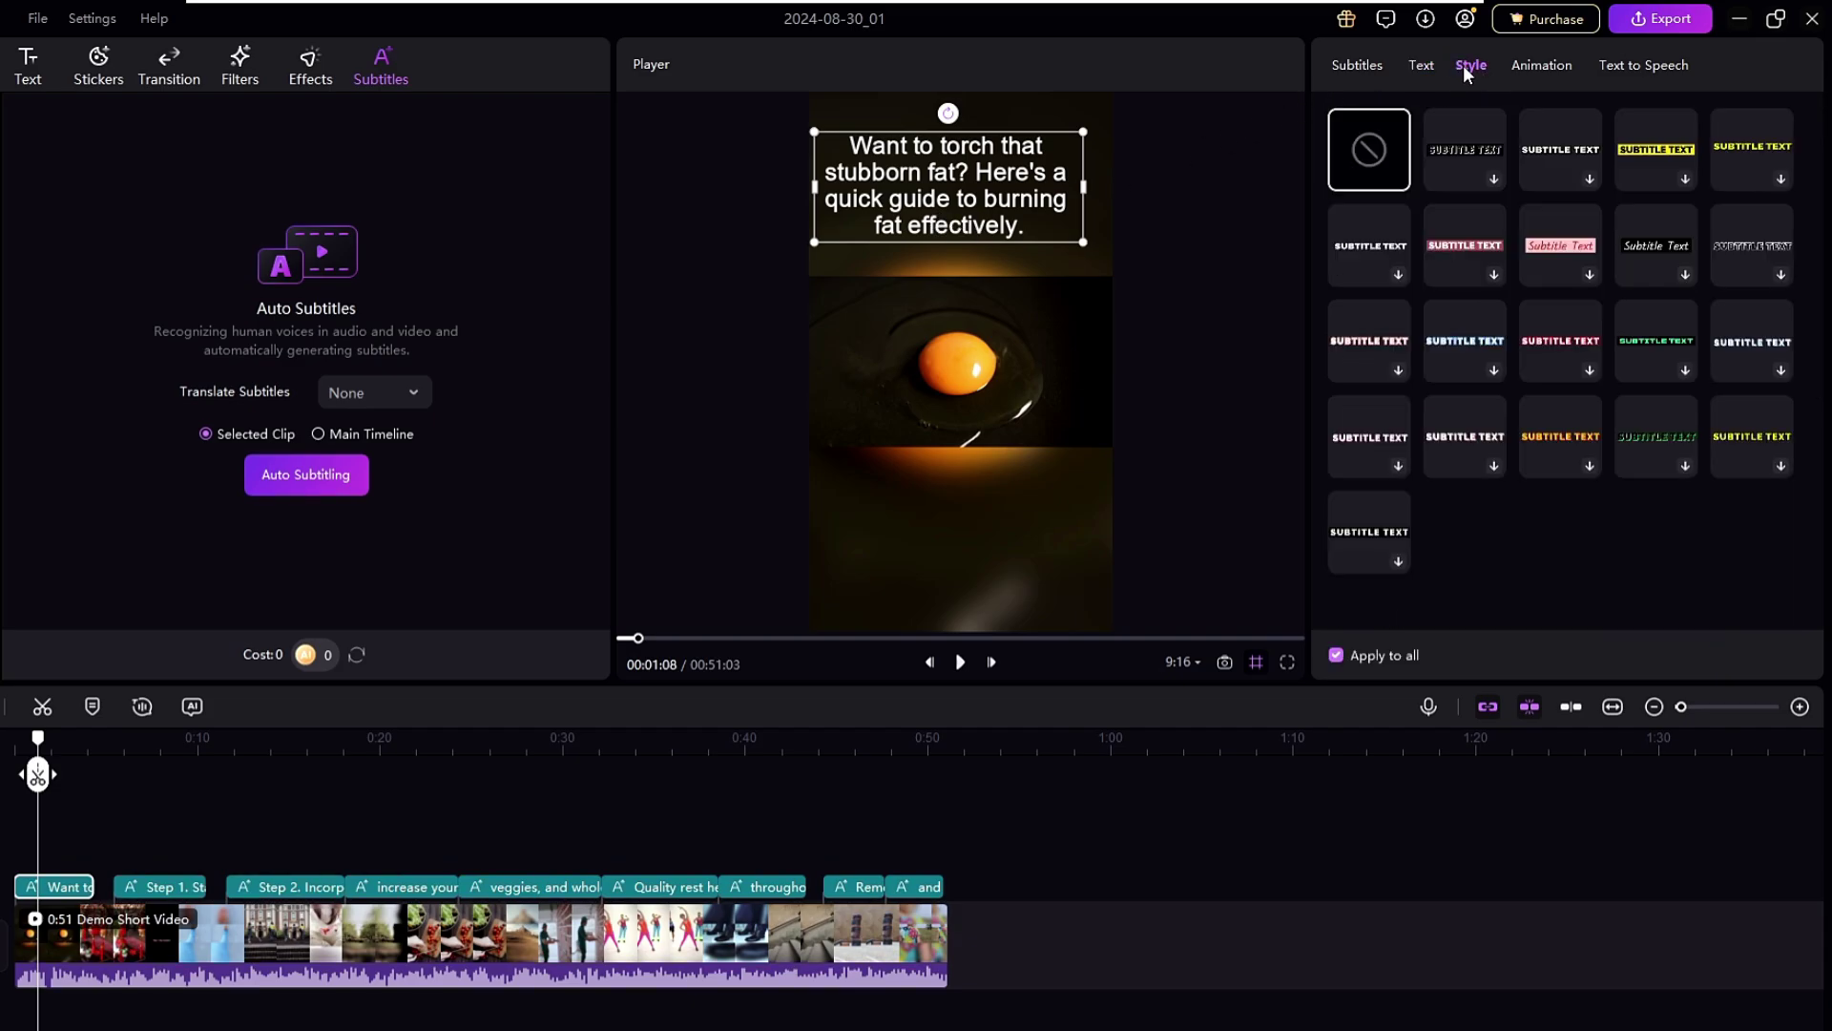
left_click(1454, 152)
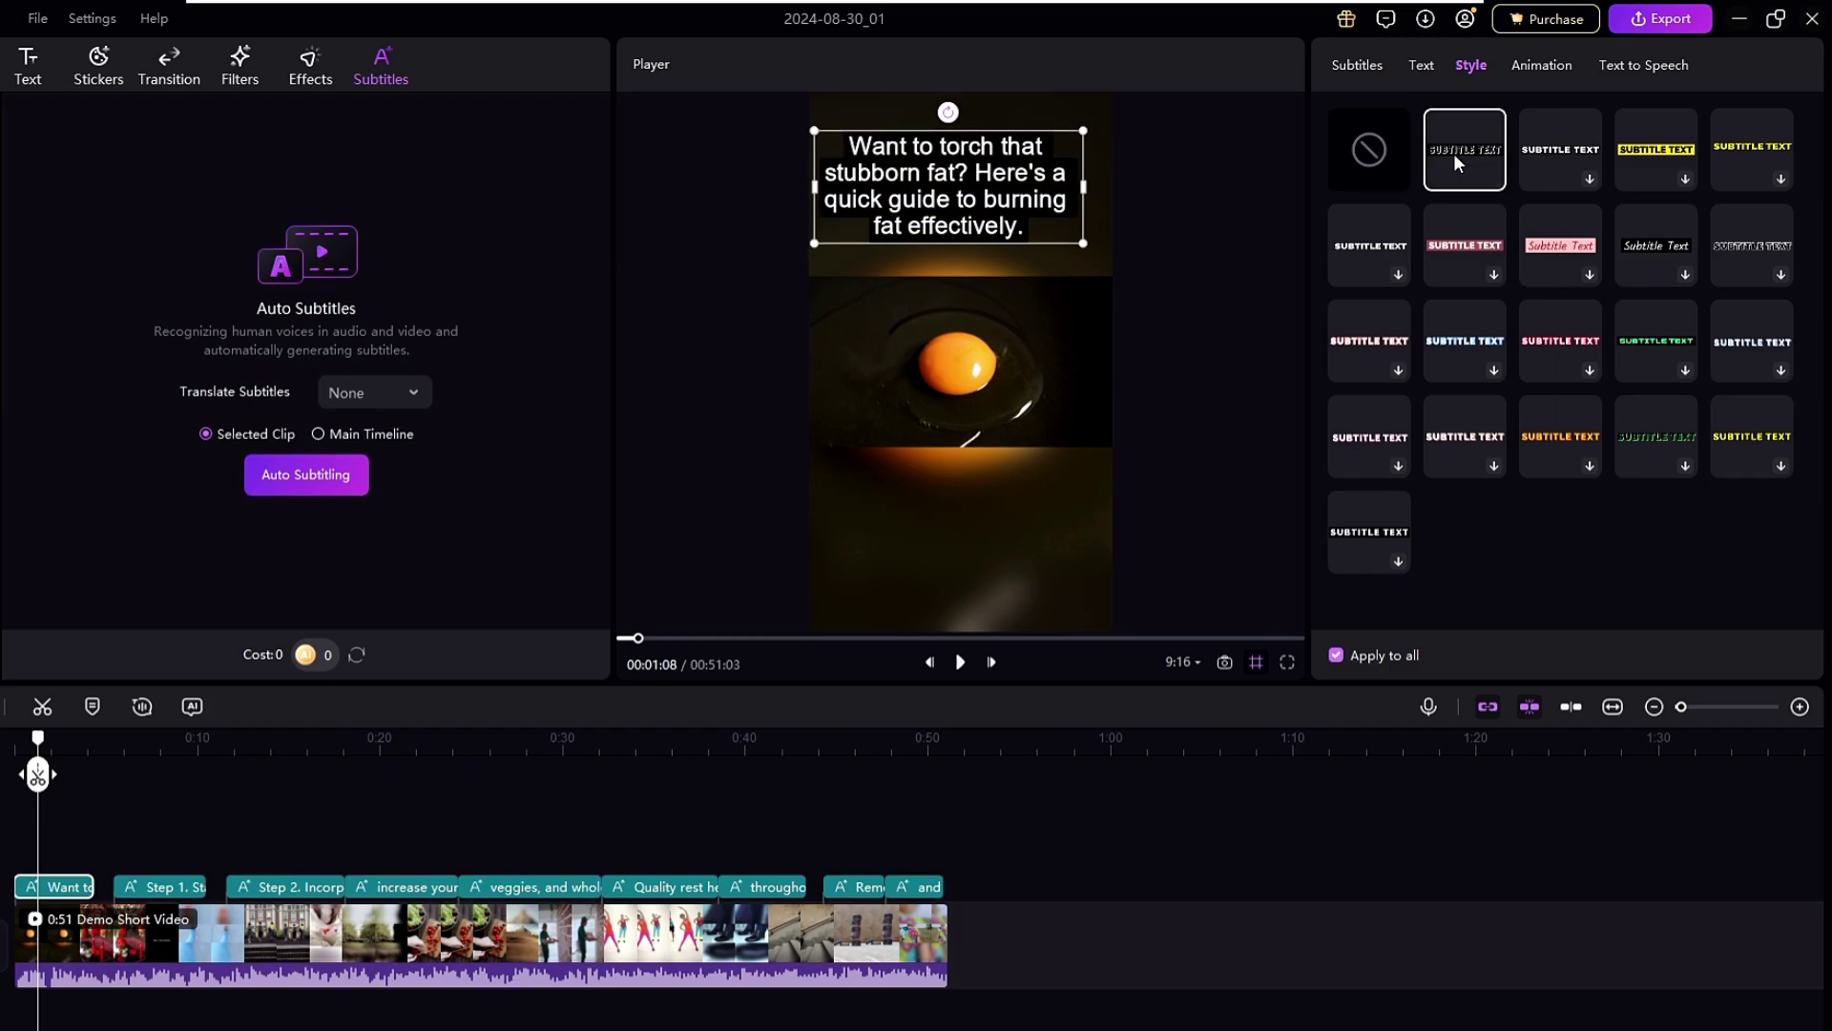
left_click(1544, 147)
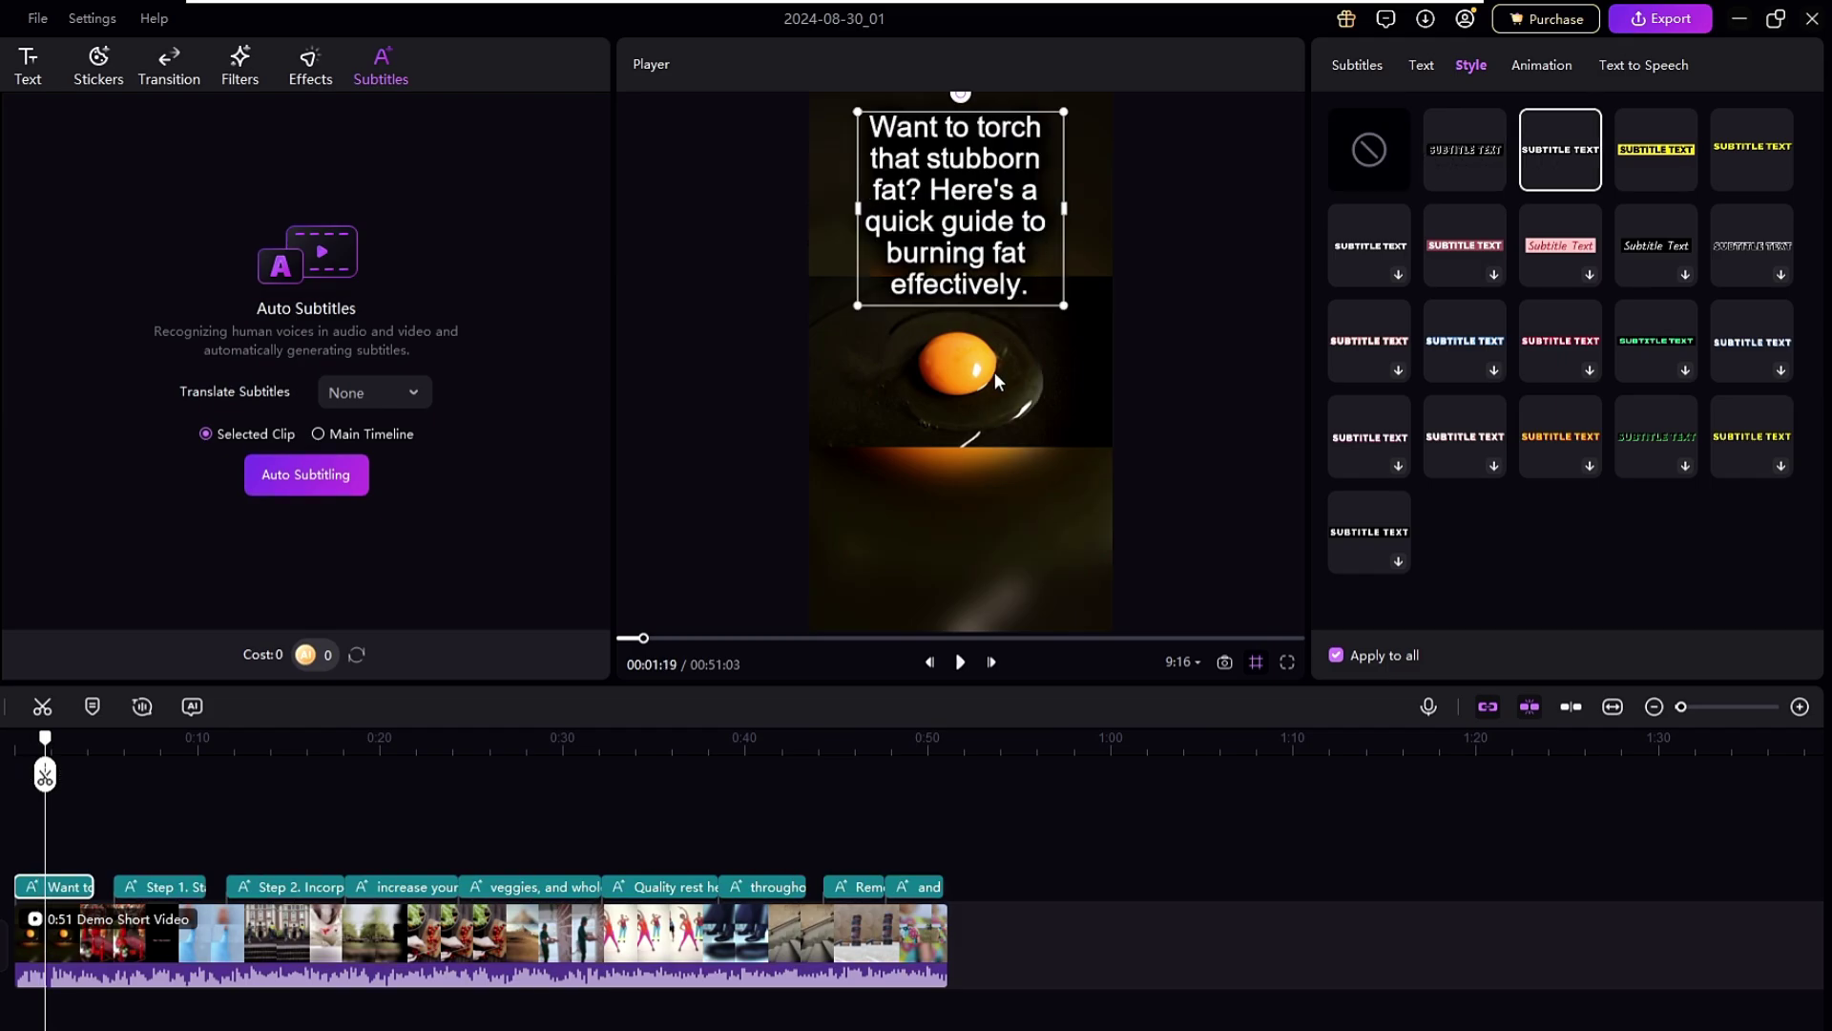
left_click(960, 661)
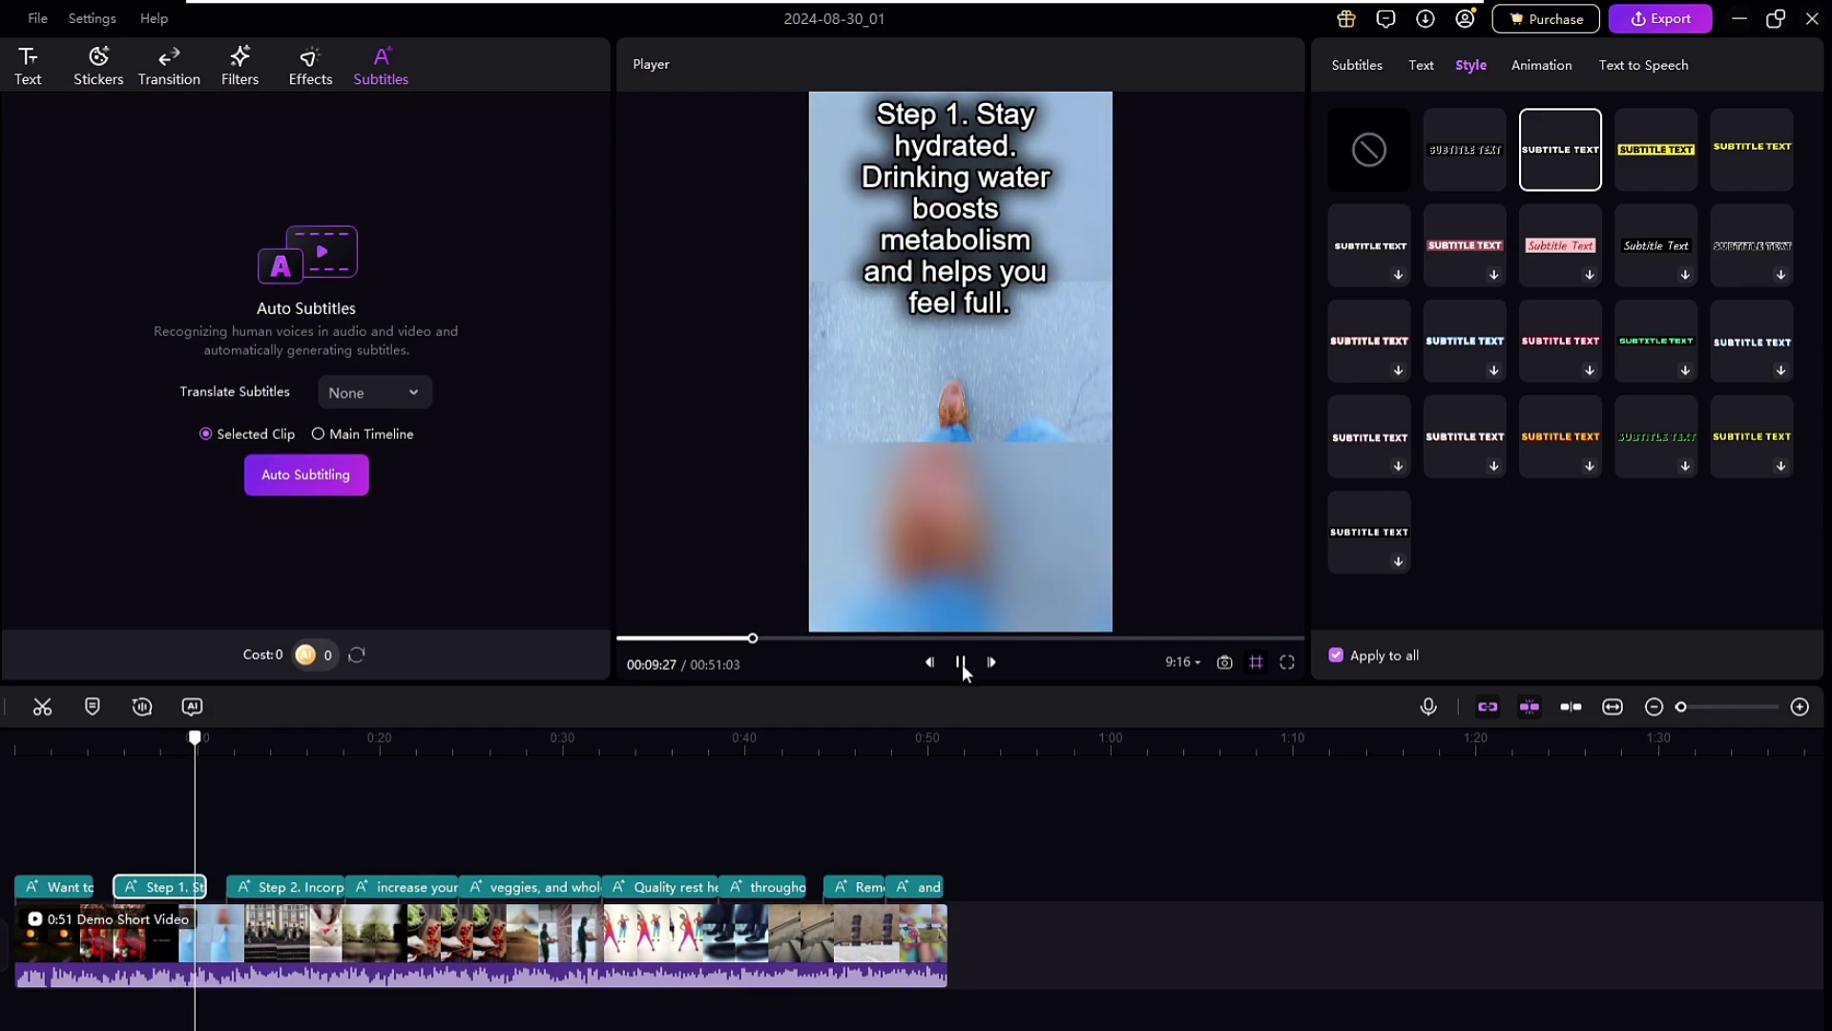
- Pause on Step 2, drag its box lower, widen it, centre it horizontally and replay
left_click(886, 286)
left_click_drag(885, 287, 872, 520)
left_click_drag(1055, 444, 1074, 368)
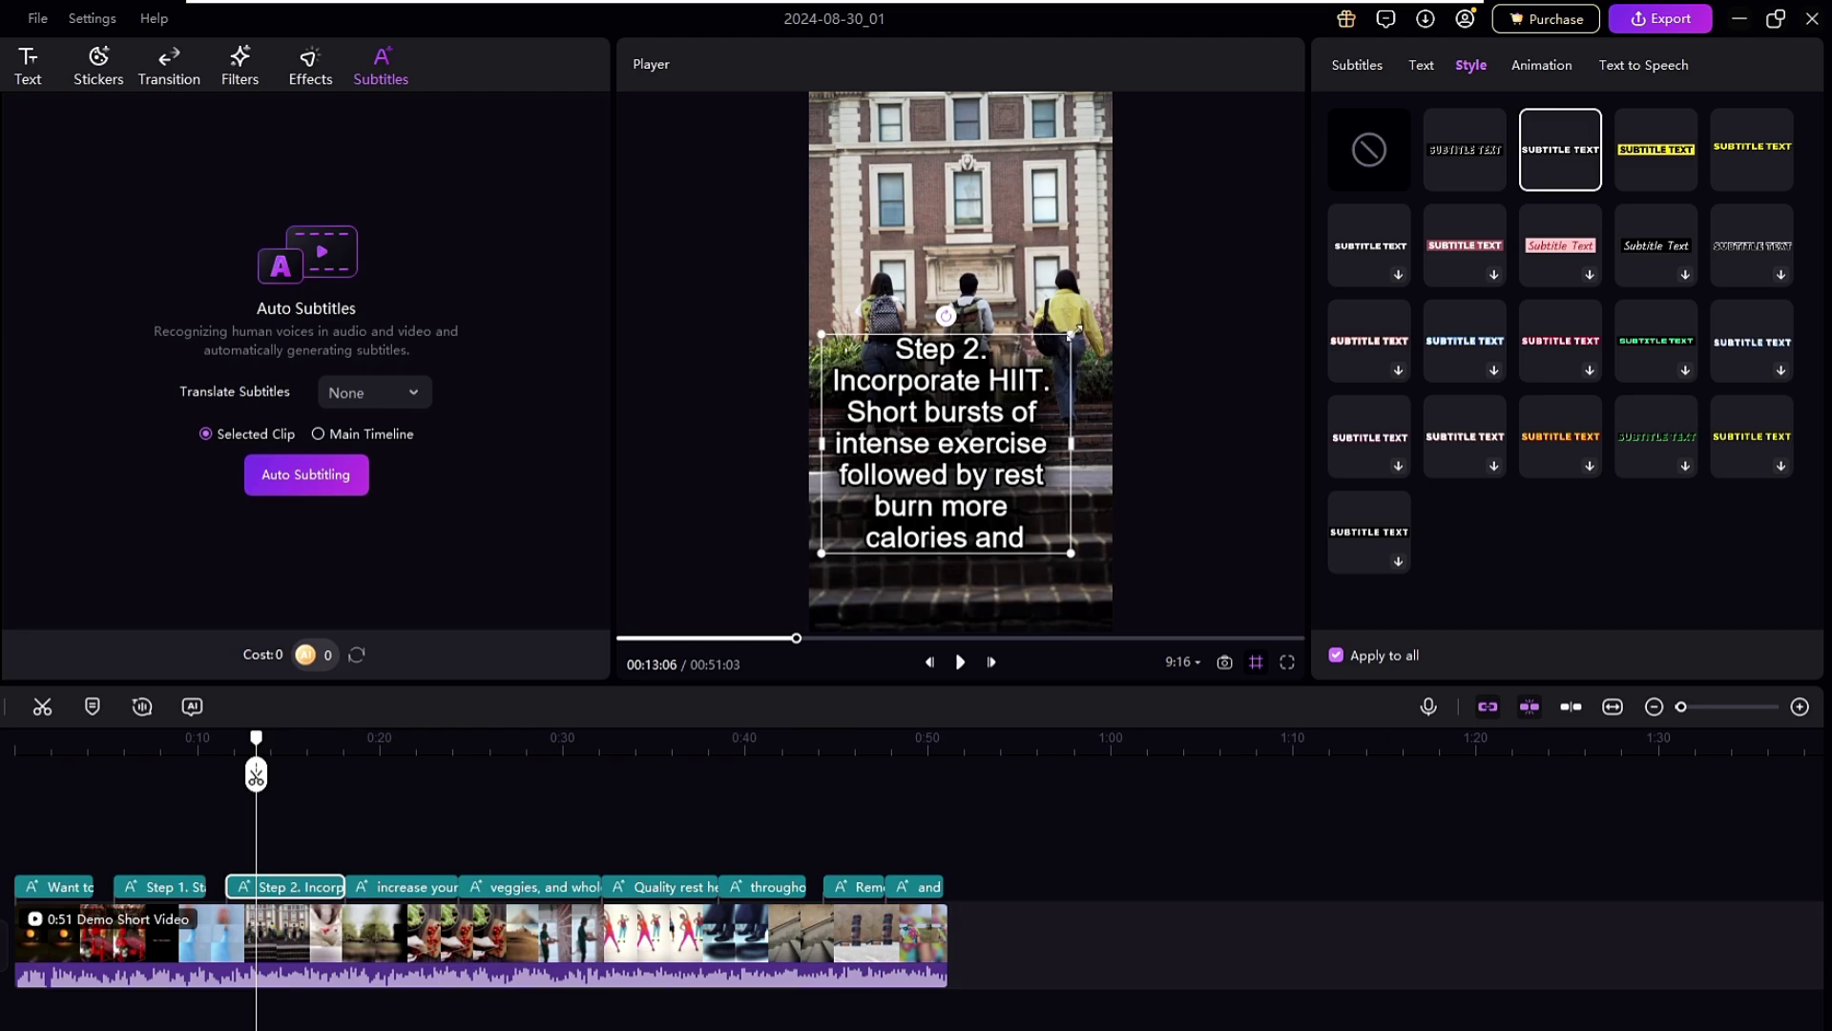
left_click(1032, 366)
left_click_drag(978, 410, 997, 484)
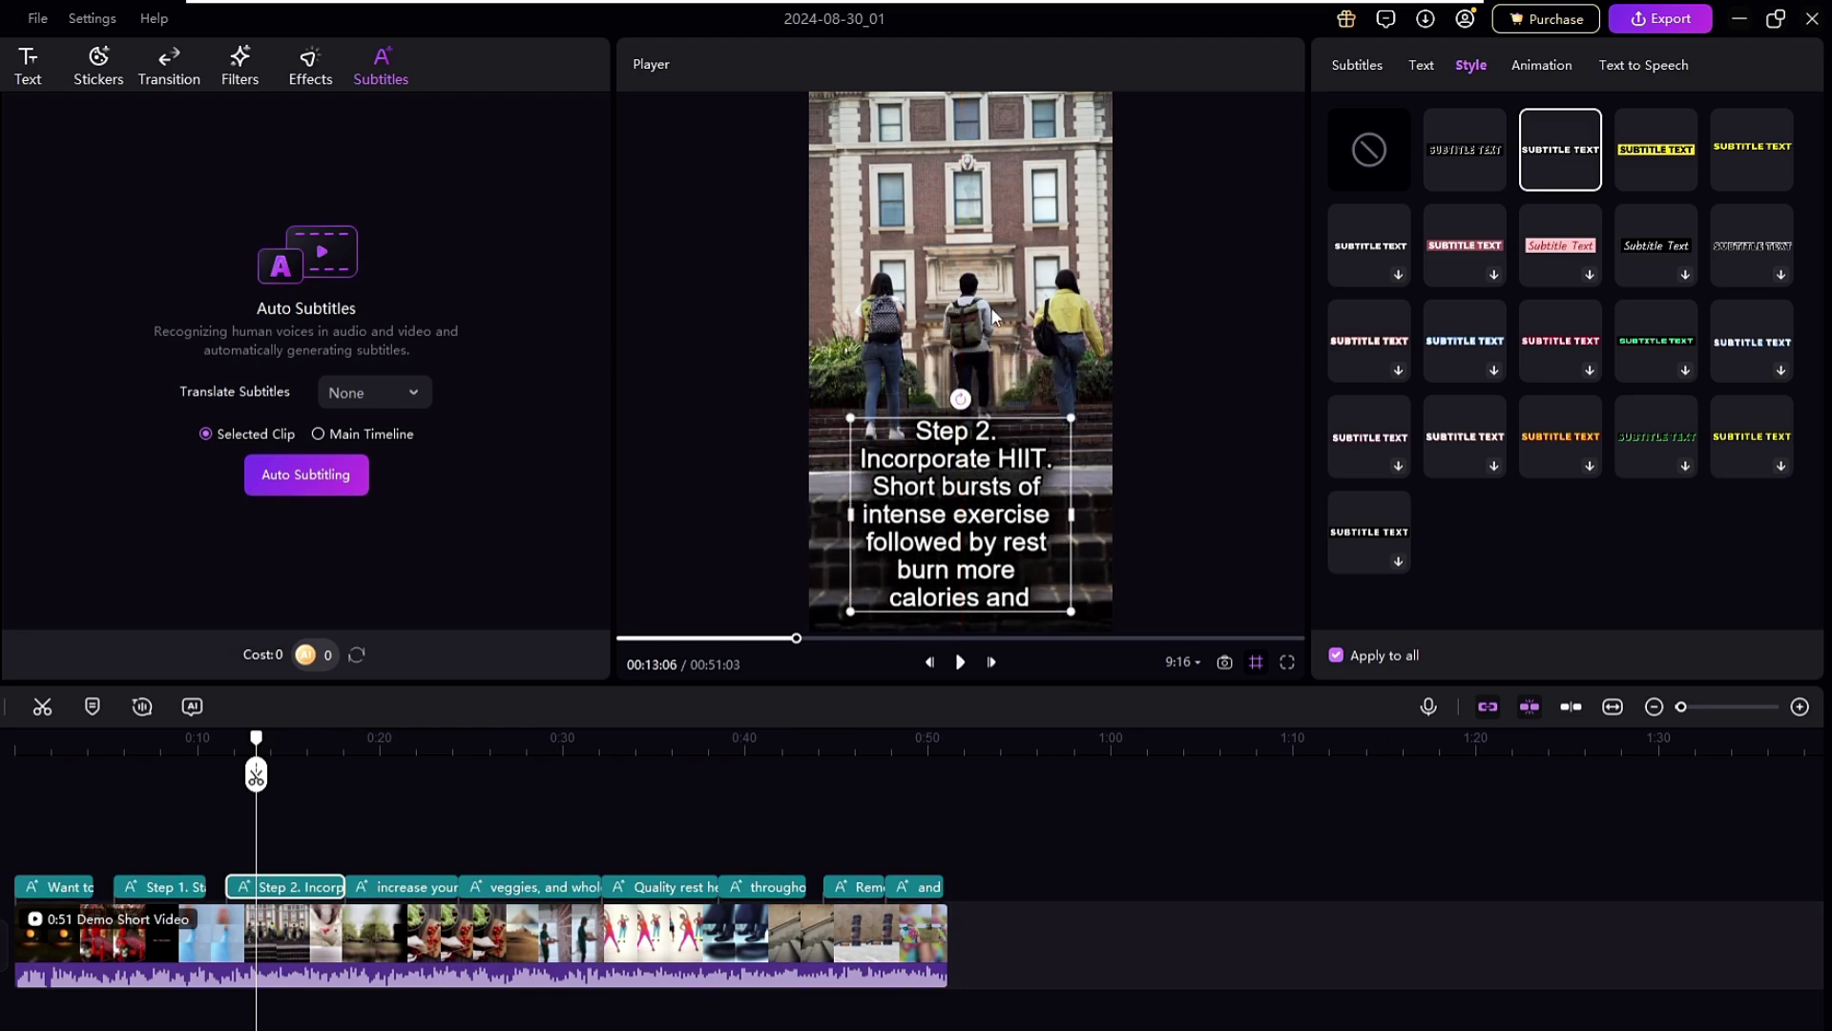
left_click(960, 661)
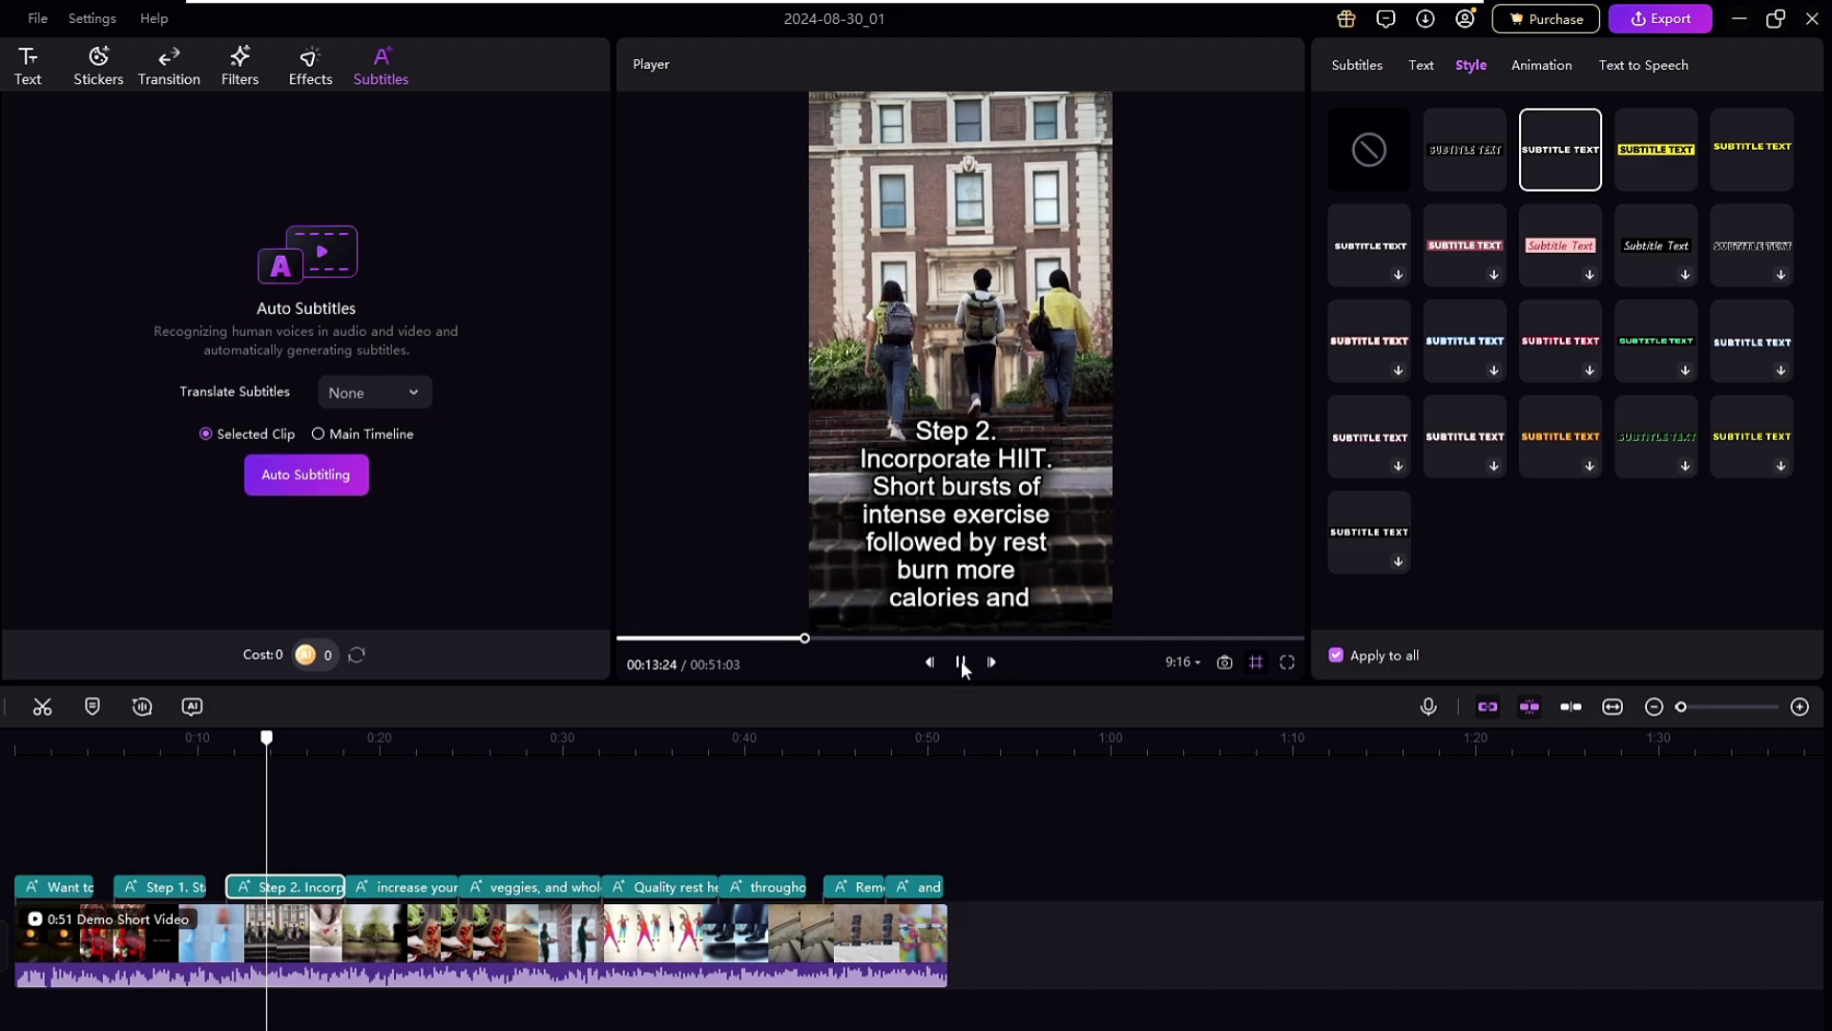
left_click(960, 660)
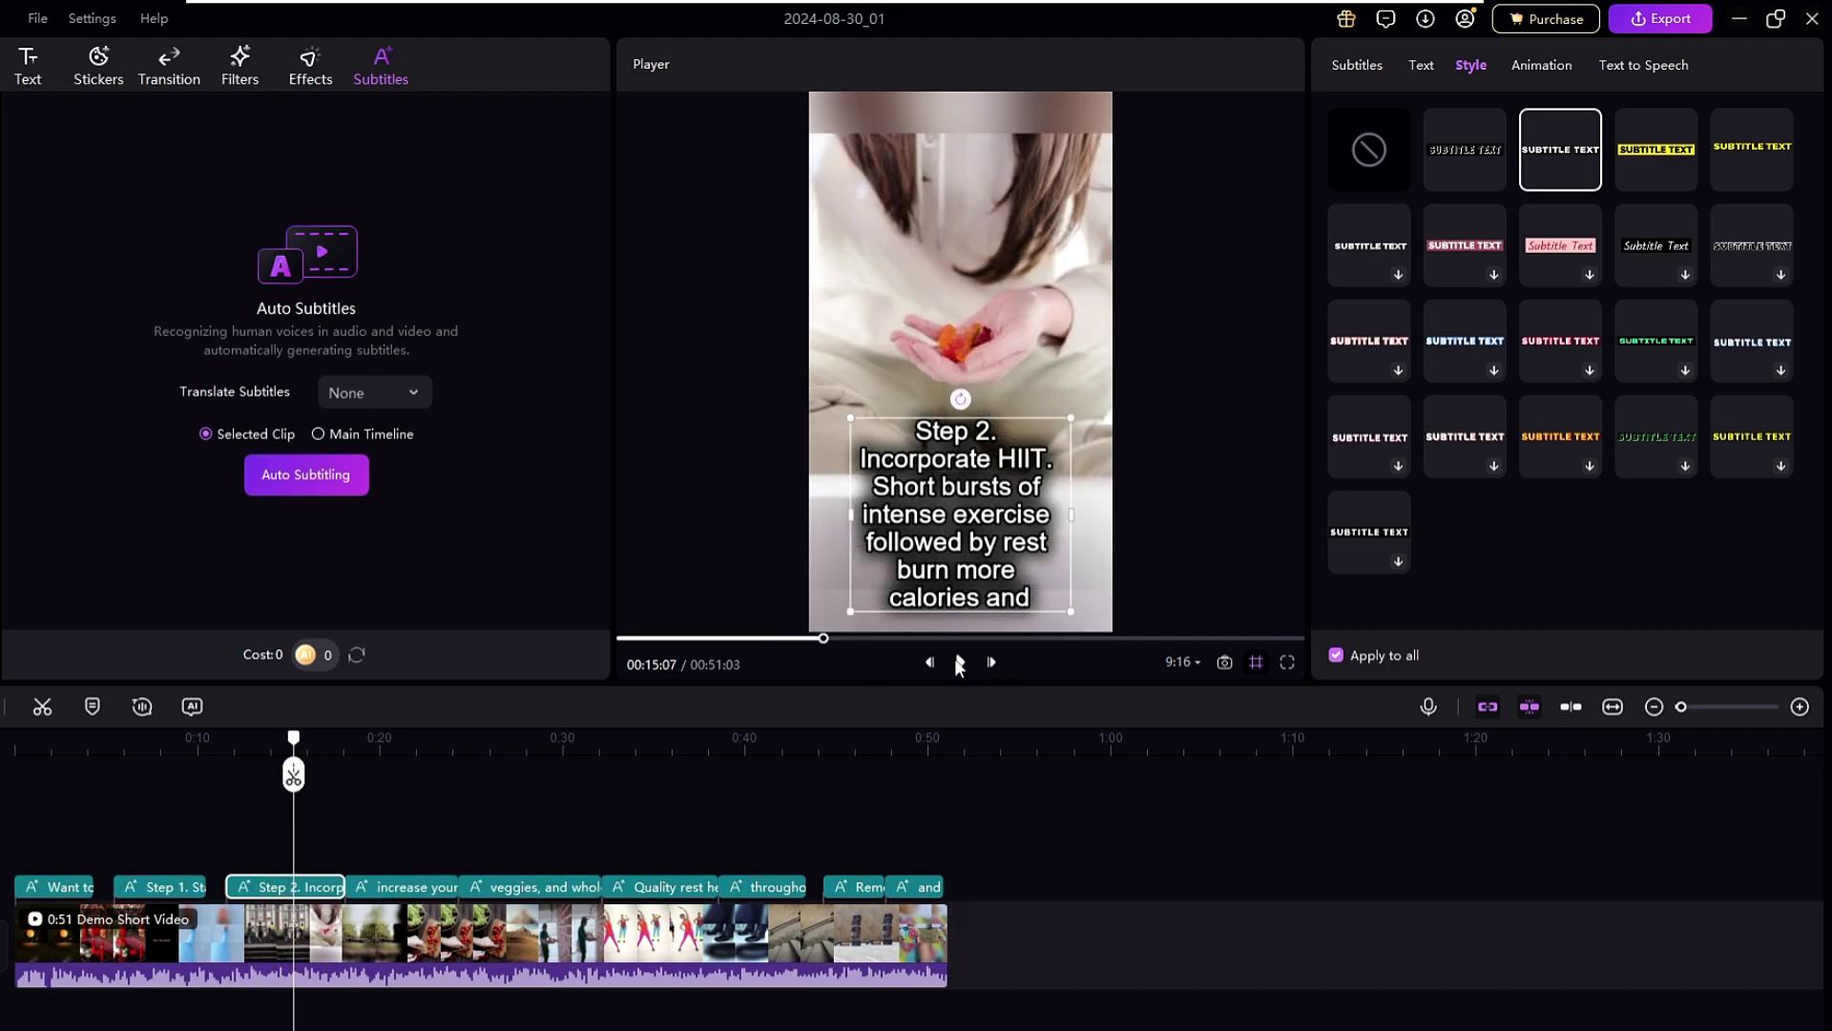